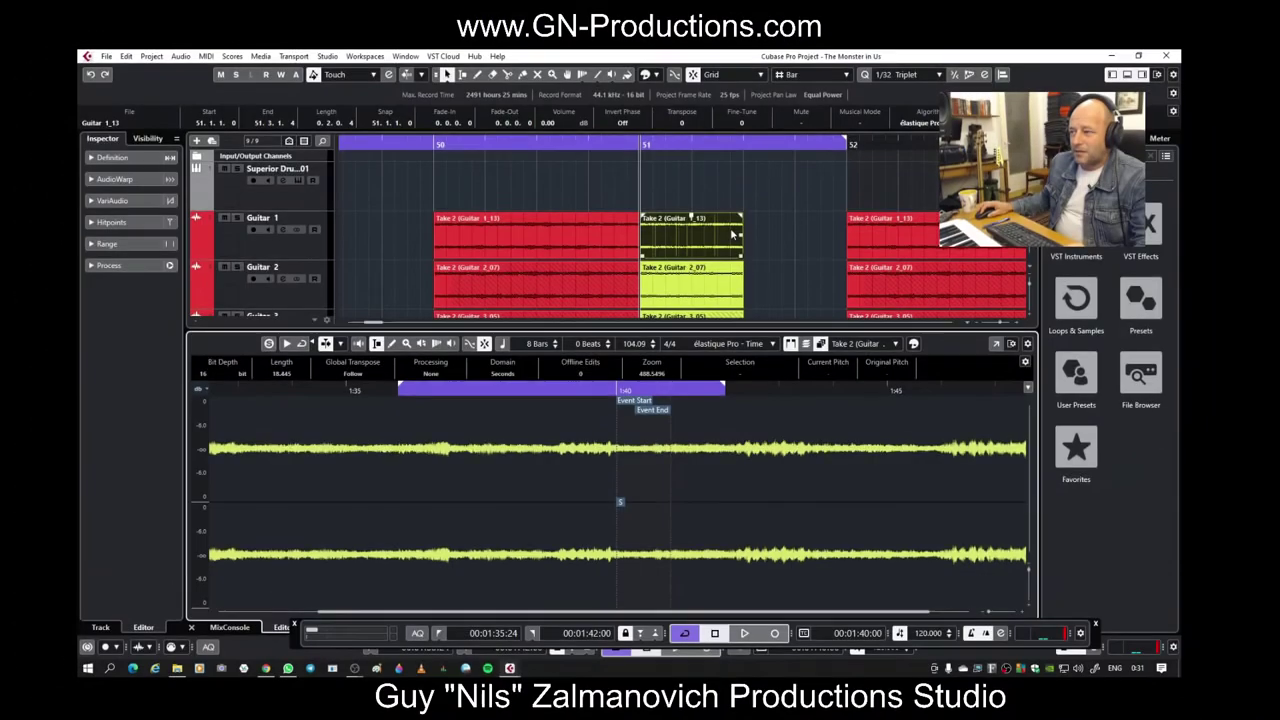
left_click(996, 343)
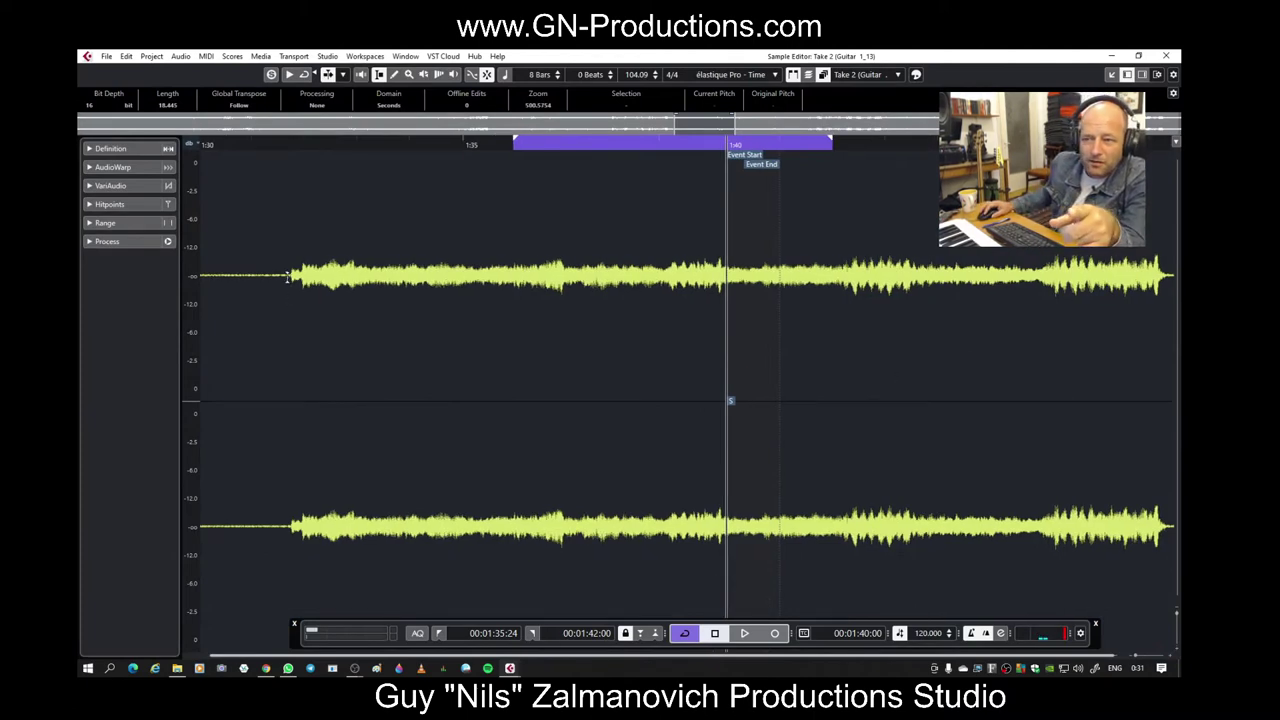
left_click(298, 402)
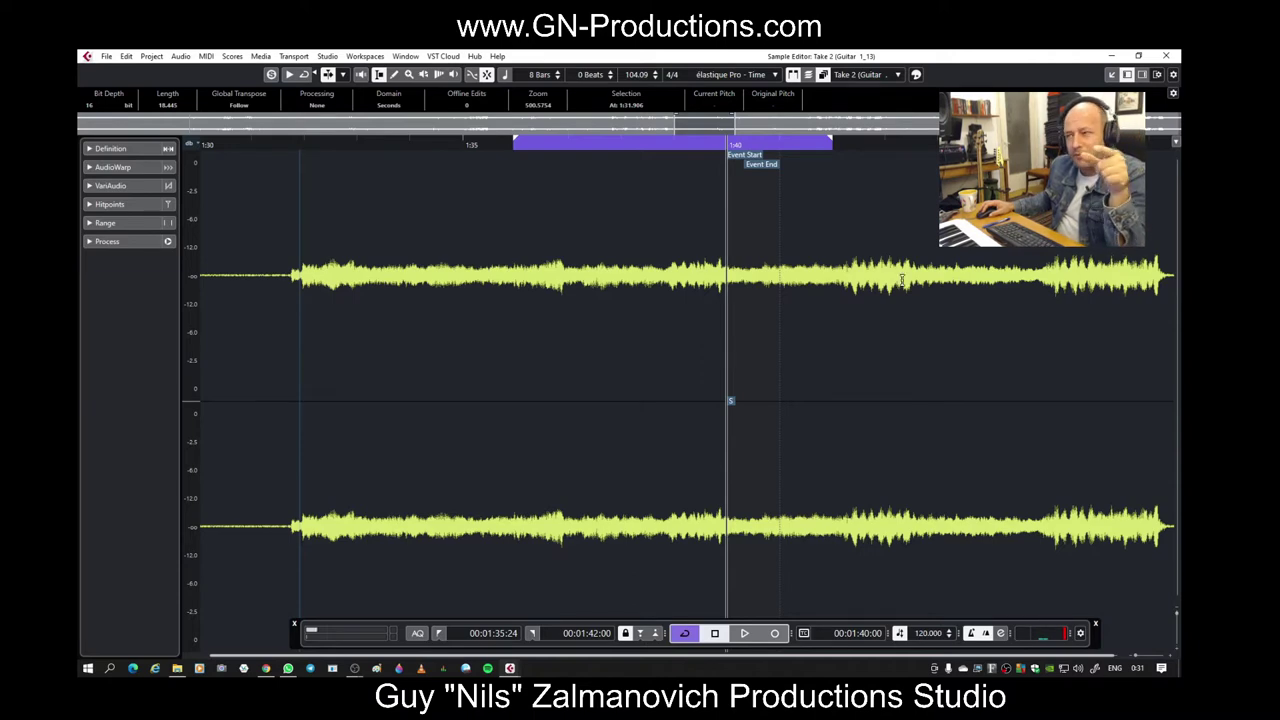
left_click(1127, 75)
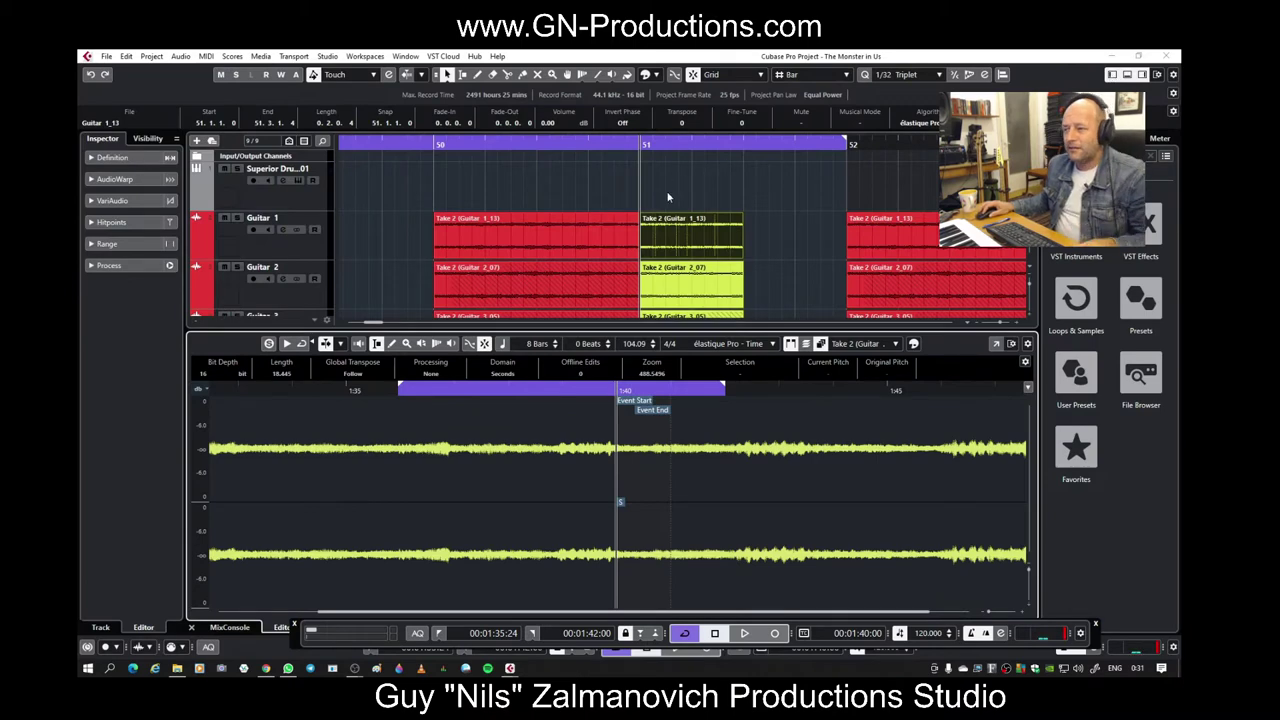
Play the guitar takes from bar 51 with the lower zone closed and FX 1 soloed, then stop
key("space")
left_click(633, 146, "ctrl")
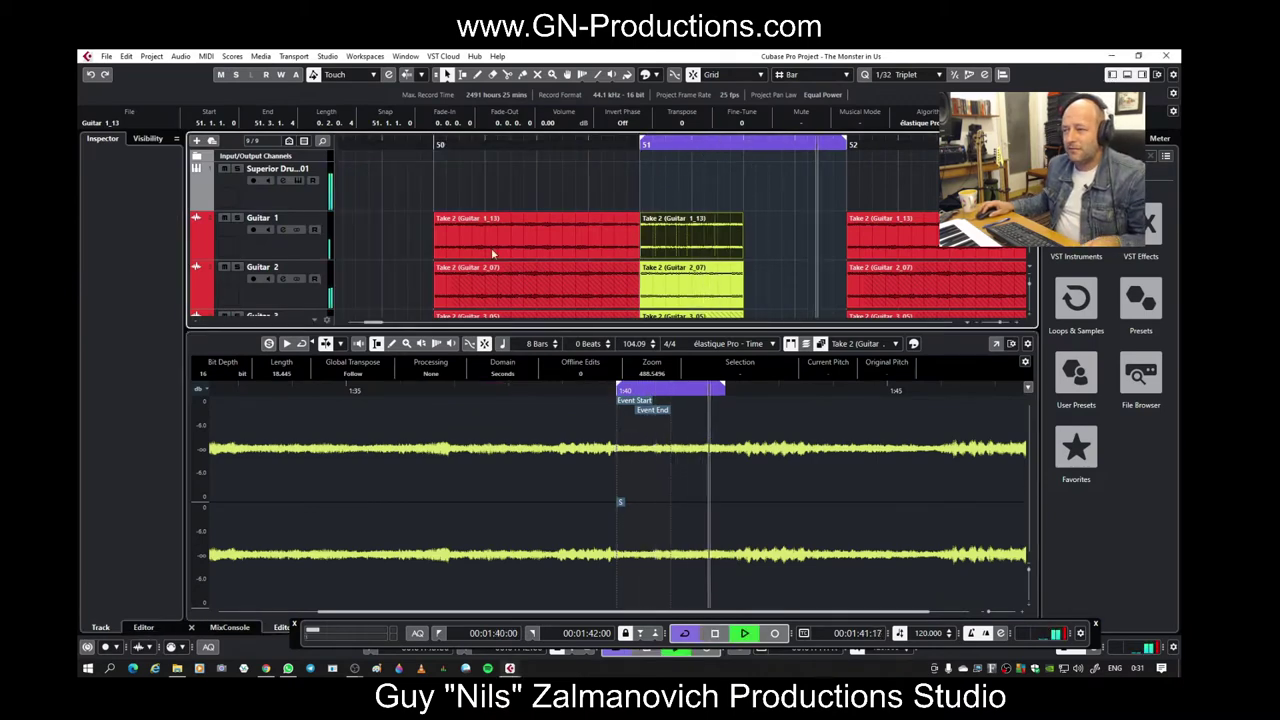
left_click(1127, 75)
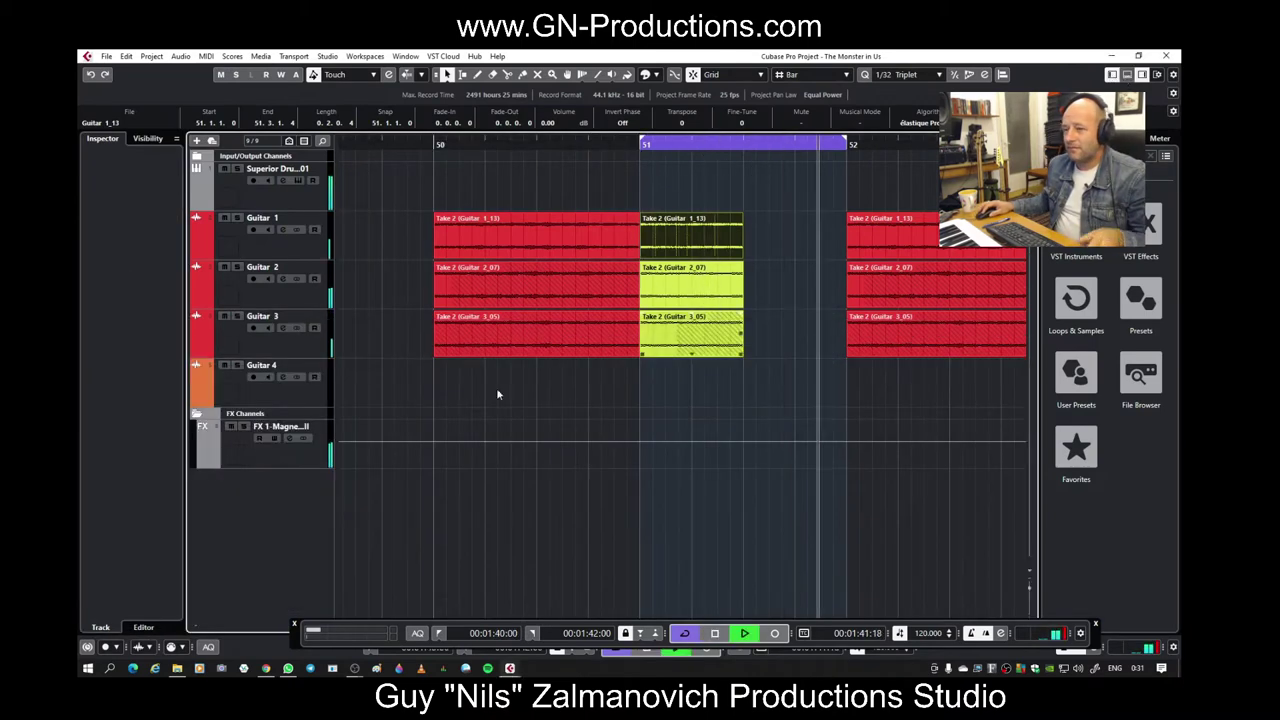
left_click(244, 427)
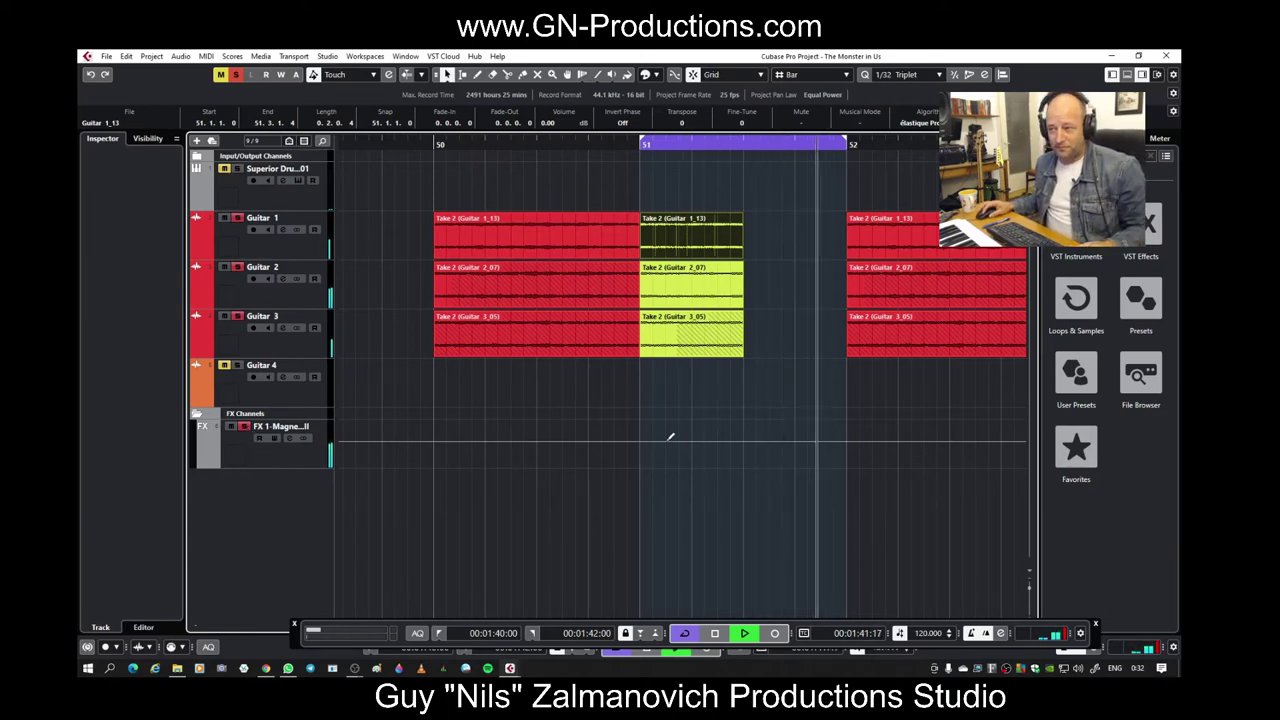
left_click(709, 522)
key("space")
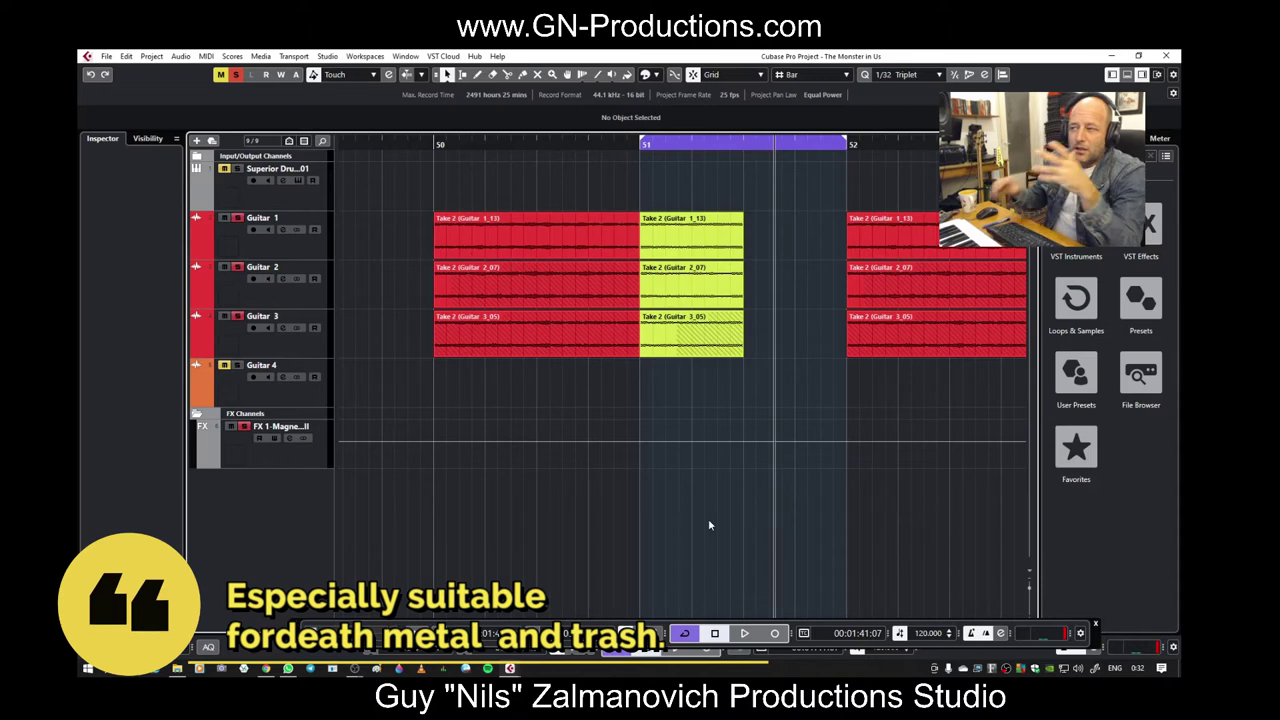
Toggle grid snapping, zoom in, and marquee-select the Guitar 1–3 takes at bar 51
key("j")
key("alt+s")
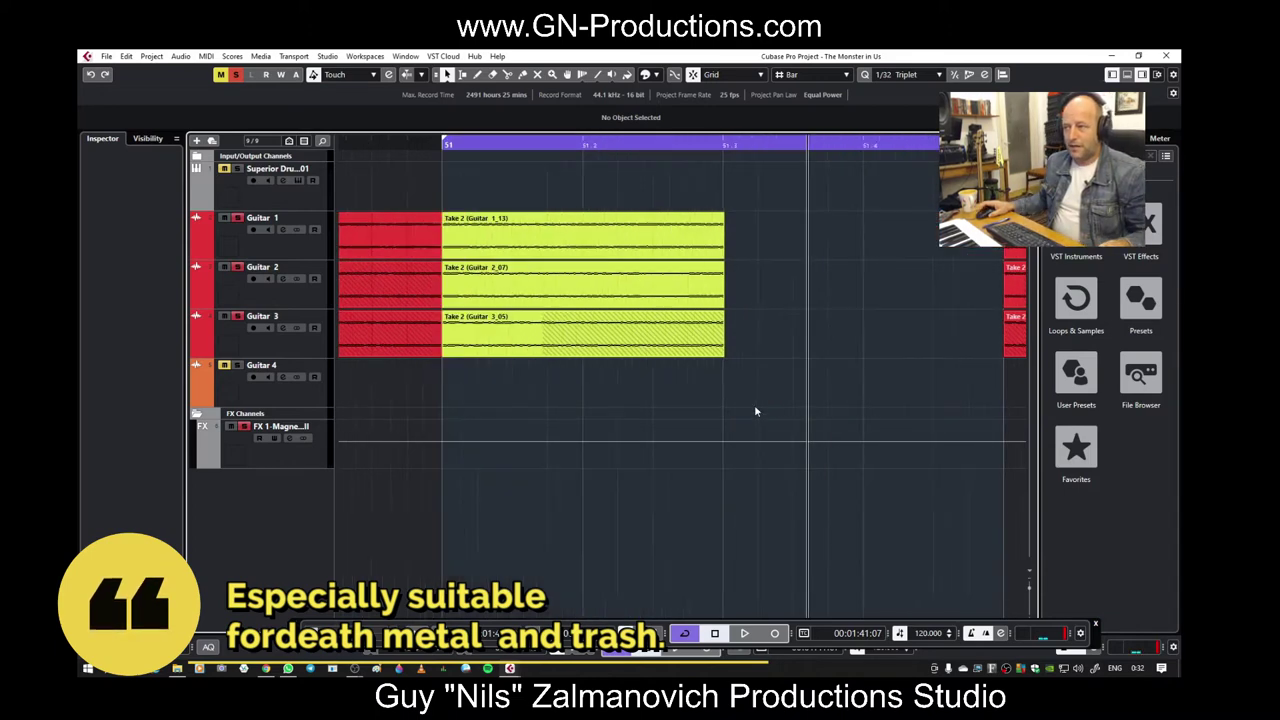
left_click_drag(720, 205, 650, 455)
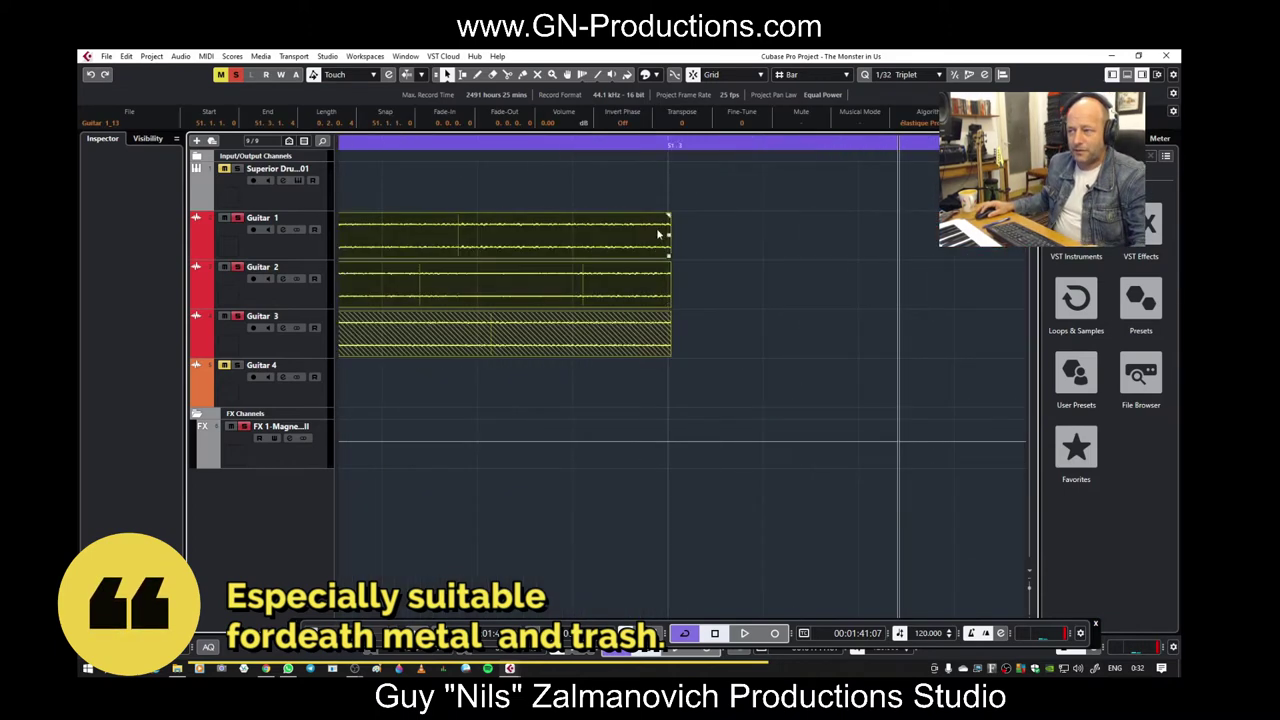
Drag a very short fade-out onto the three selected takes, right at their ends
left_click_drag(668, 216, 662, 217)
scroll(670, 245, "up", 5)
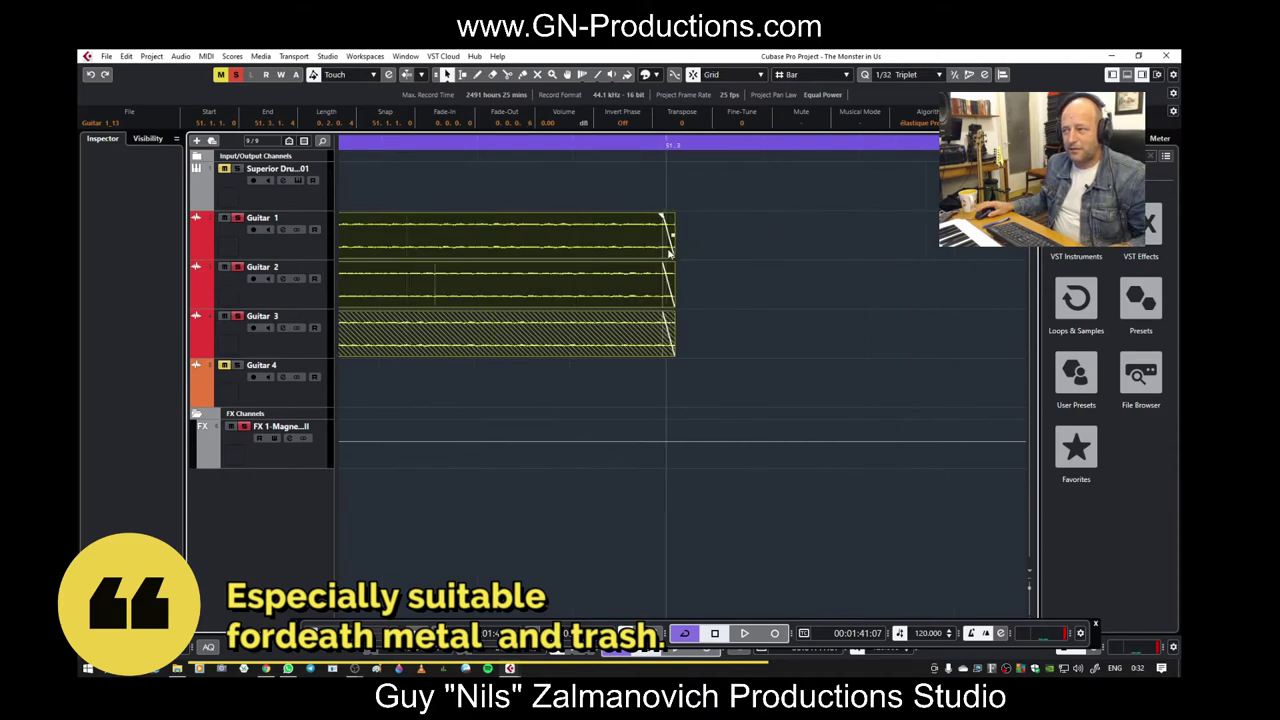
scroll(668, 243, "up", 3)
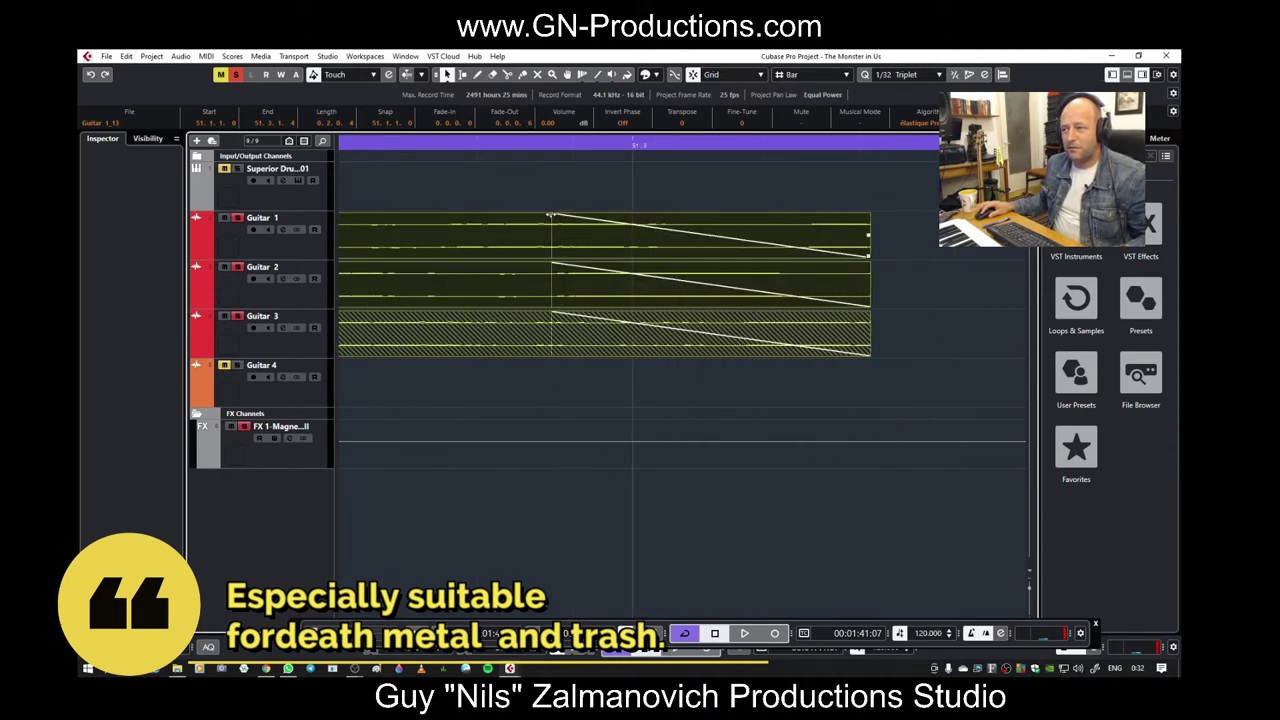
left_click_drag(549, 214, 862, 200)
scroll(674, 497, "down", 5)
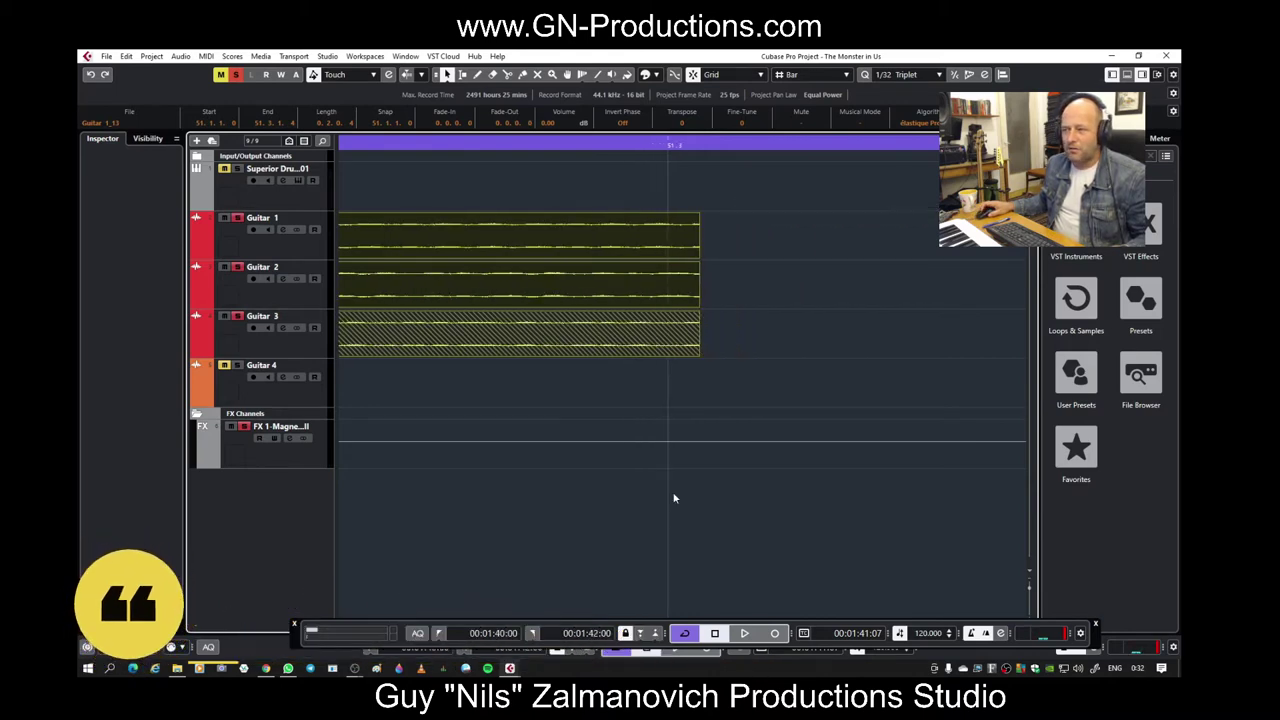
scroll(668, 502, "down", 3)
scroll(749, 509, "up", 3)
scroll(661, 505, "down", 3)
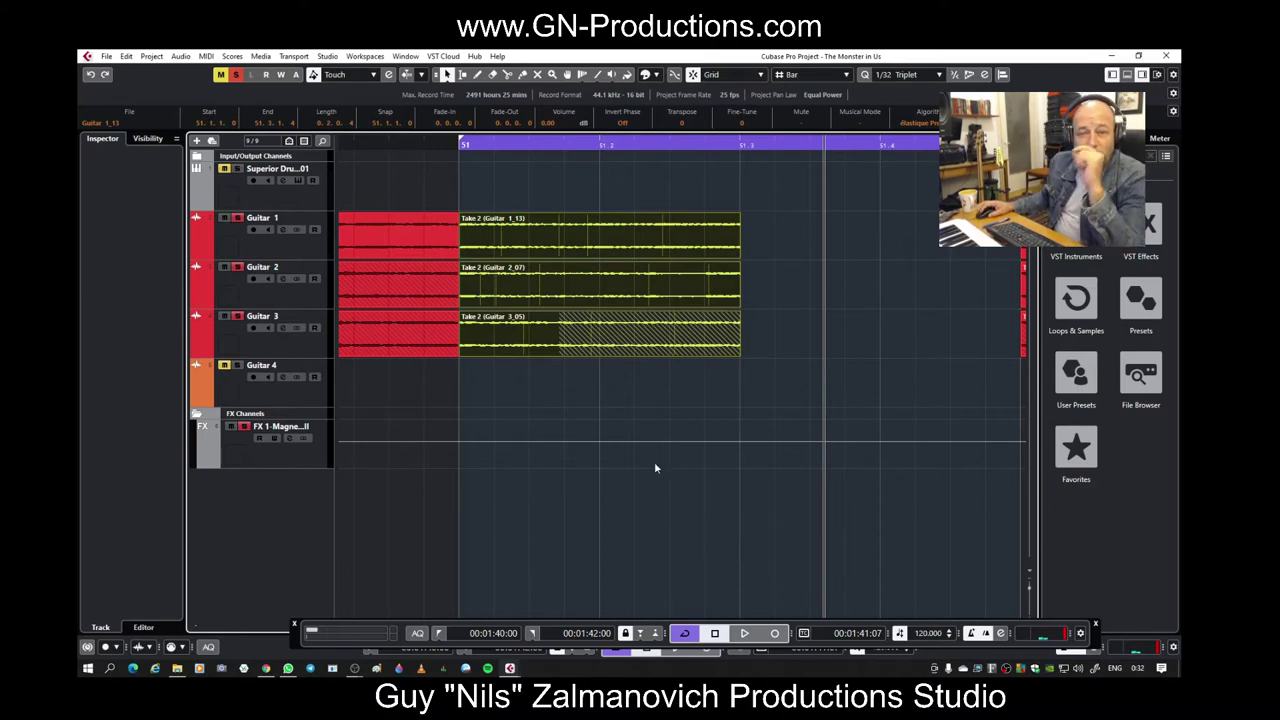
Zoom out, deselect the guitar takes, and open the Project menu
scroll(659, 456, "down", 6)
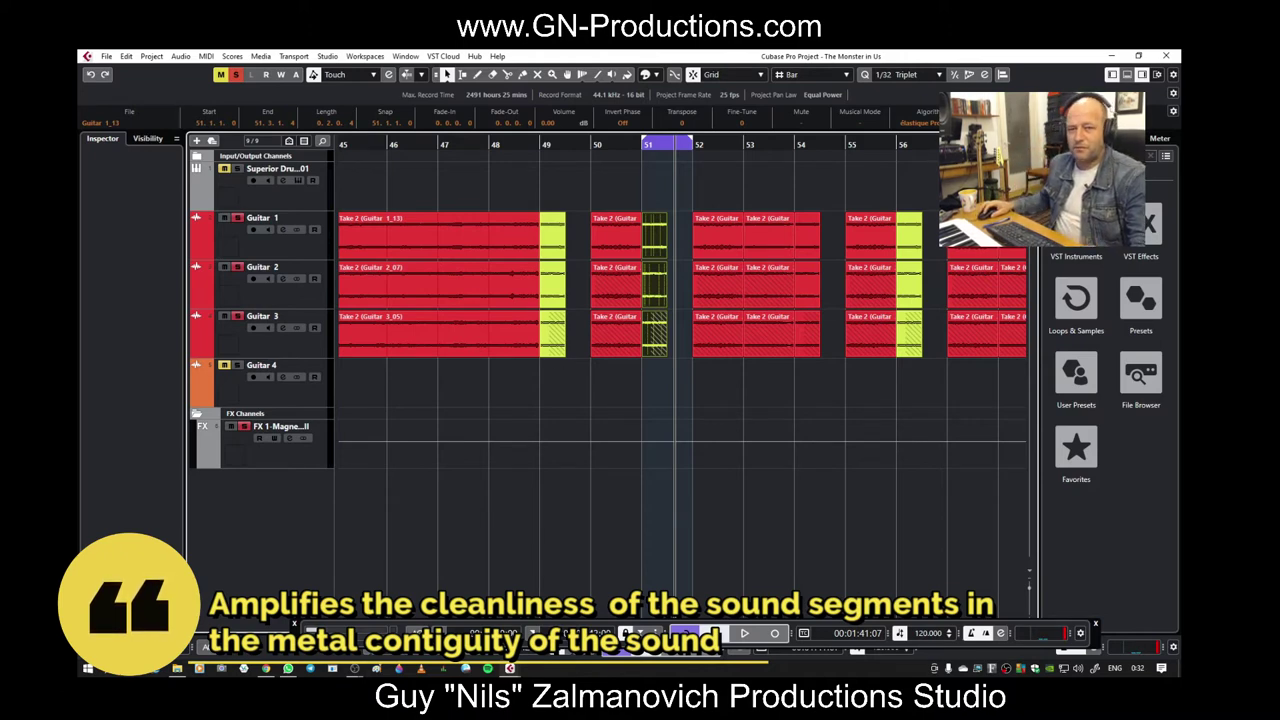
left_click(748, 519)
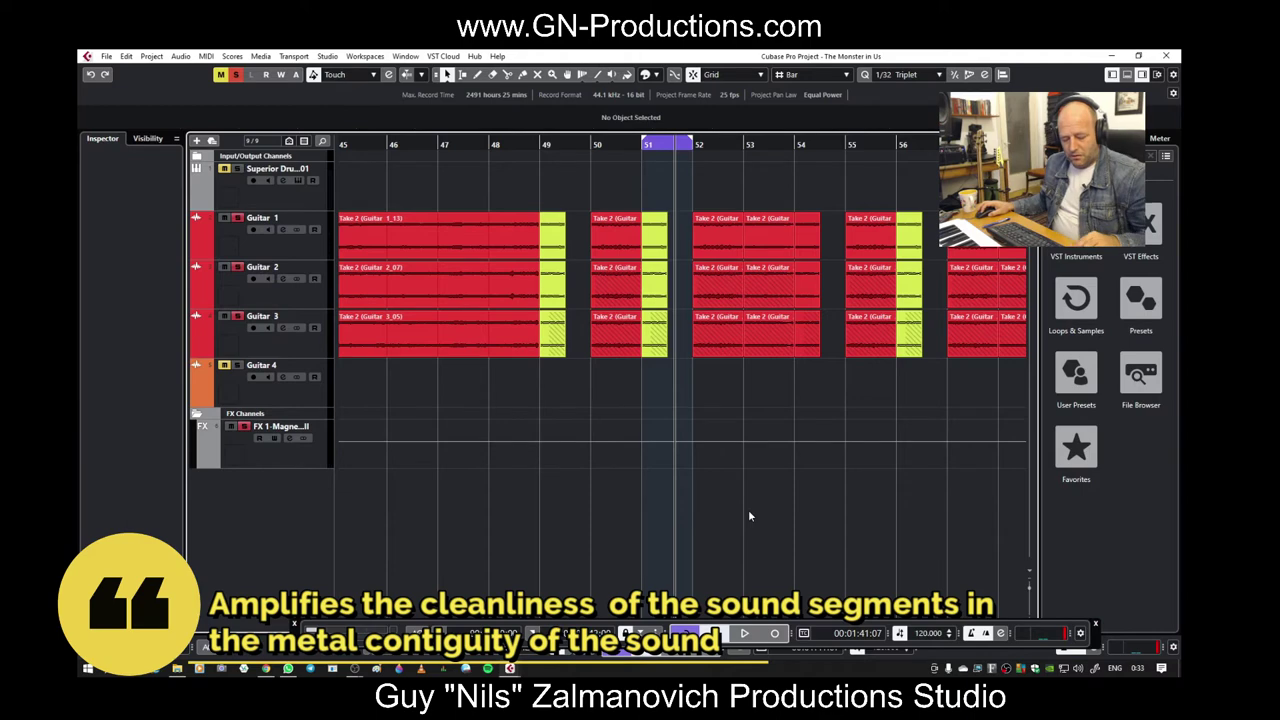
left_click(153, 57)
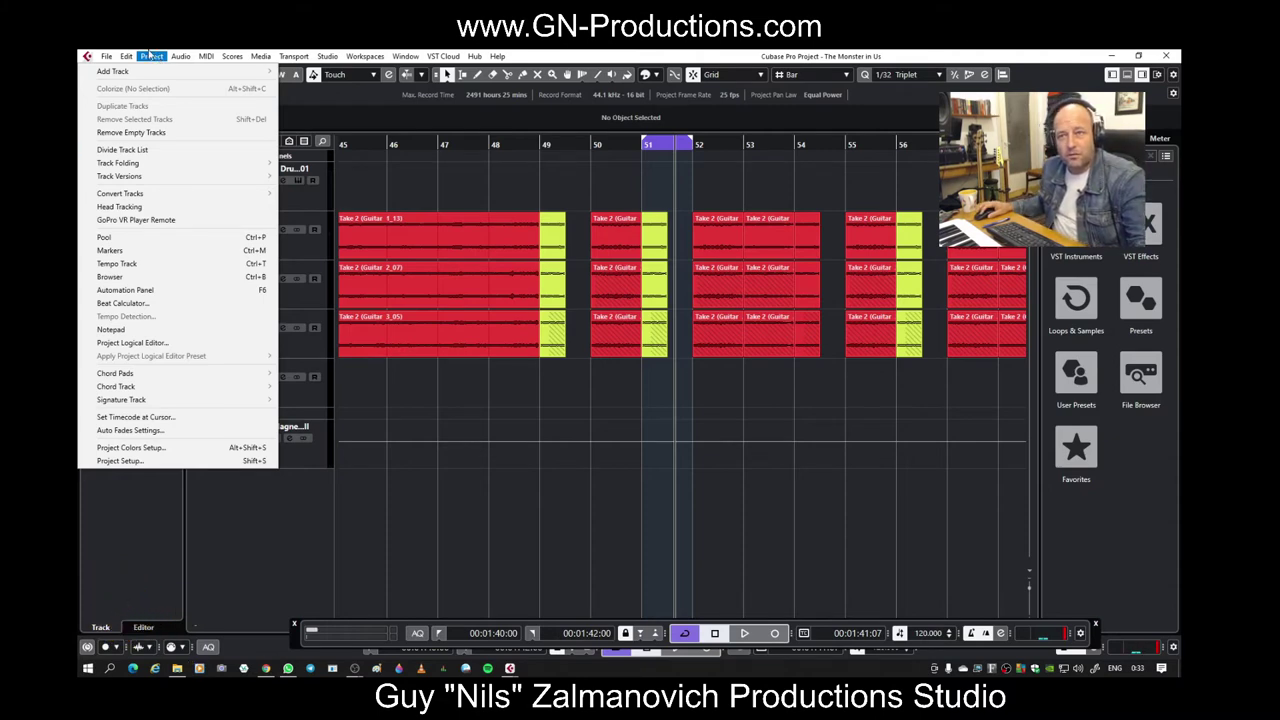
Set Auto Fades length to 1 ms with Auto Fade In, Fade Out and Crossfades enabled
left_click(133, 433)
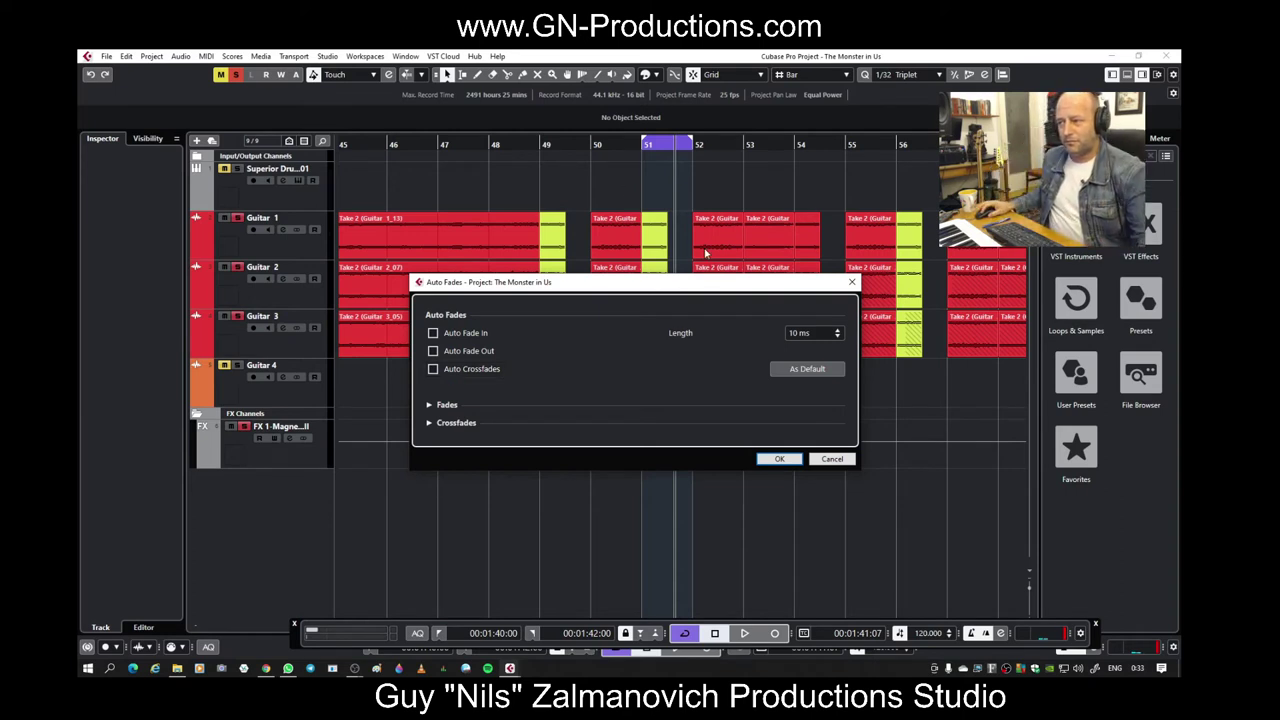
left_click_drag(734, 289, 770, 402)
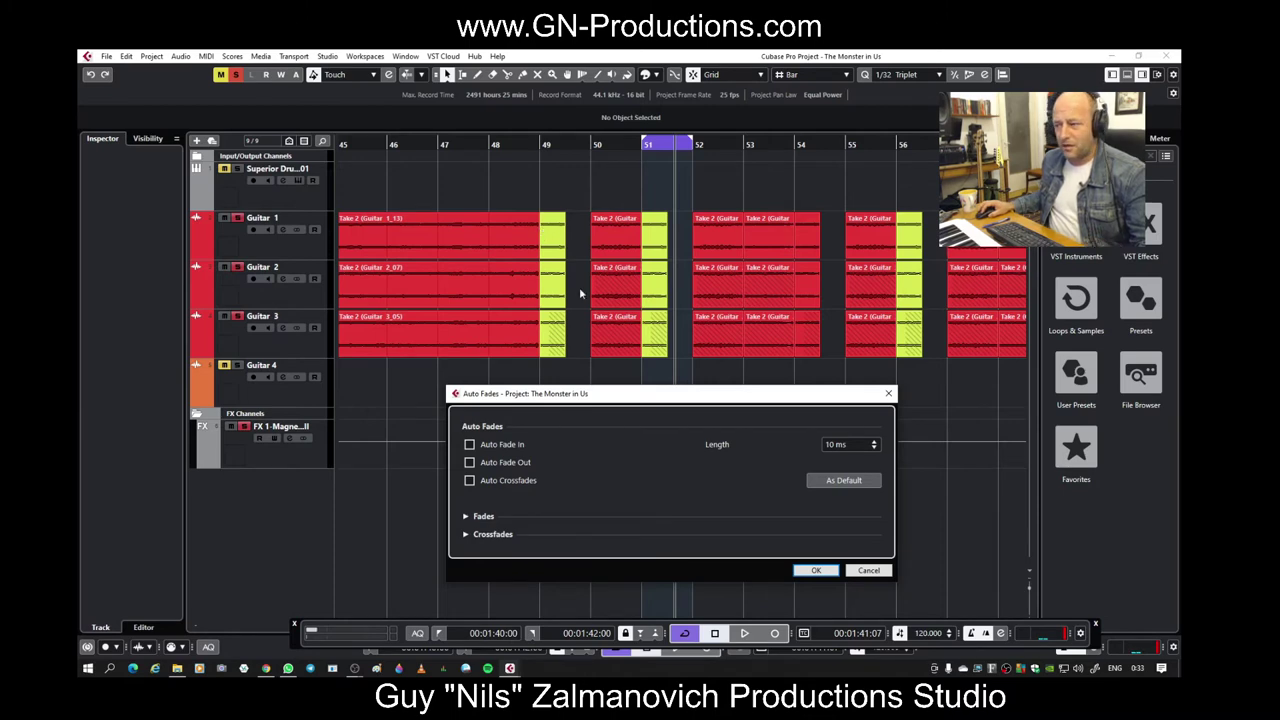
mouse_move(829, 398)
left_mouse_down()
mouse_move(829, 374)
mouse_move(819, 413)
left_mouse_up()
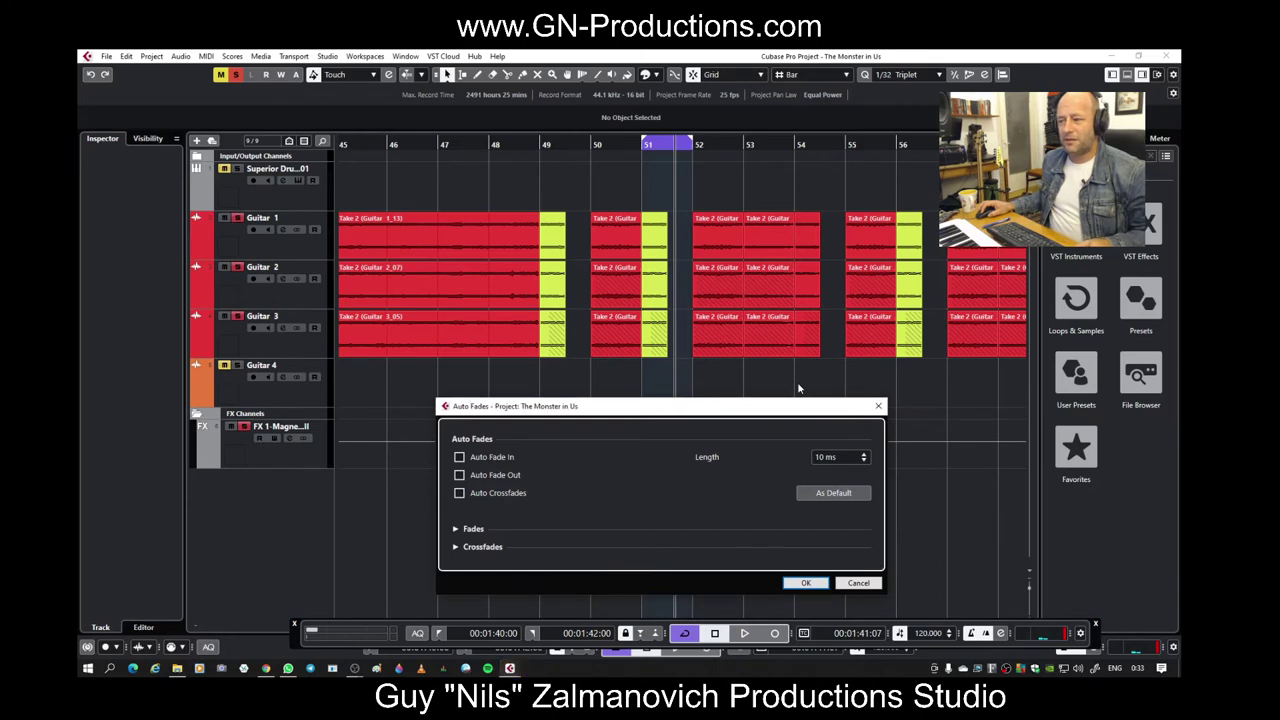
left_click_drag(765, 408, 728, 369)
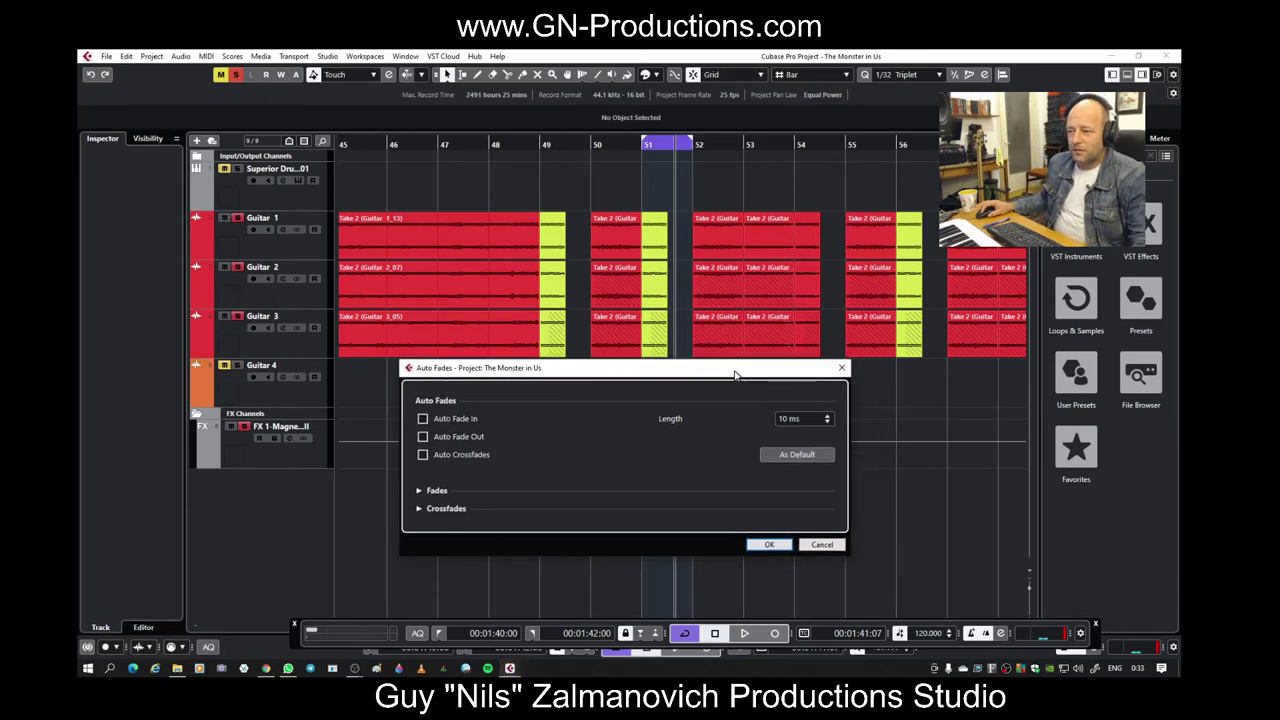
left_click(827, 423)
left_click(827, 423)
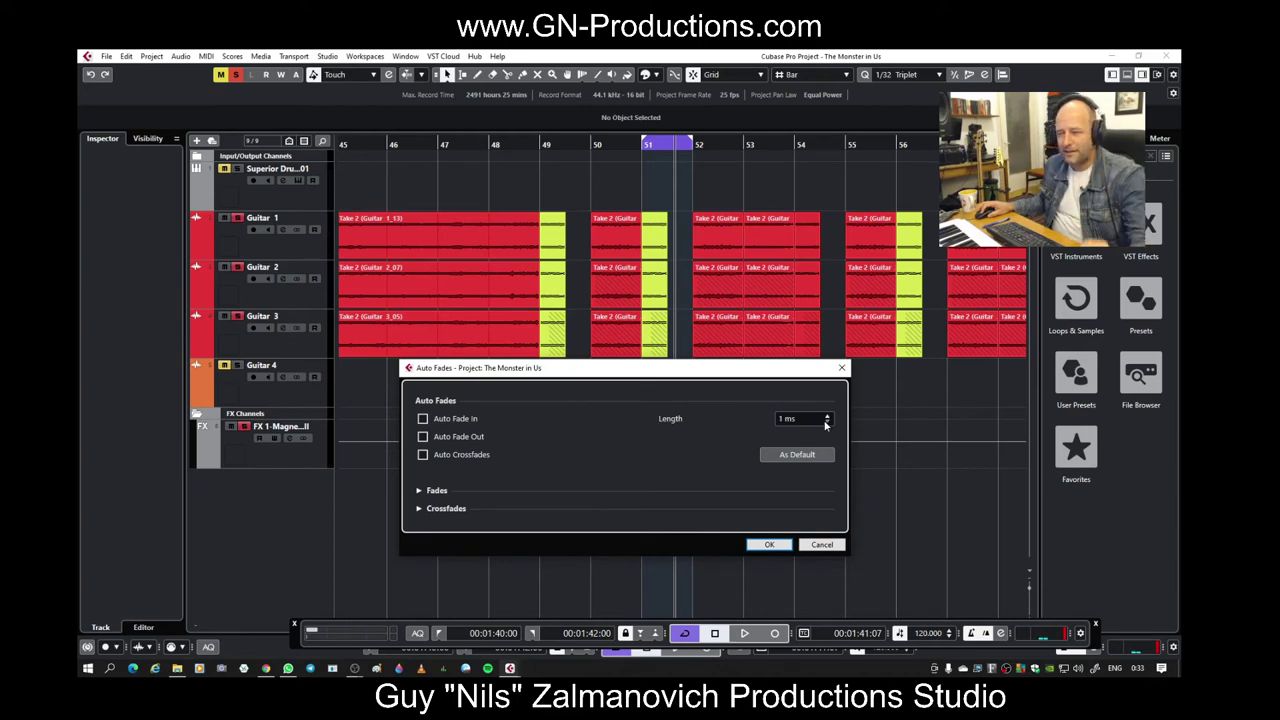
left_click(463, 420)
left_click(463, 437)
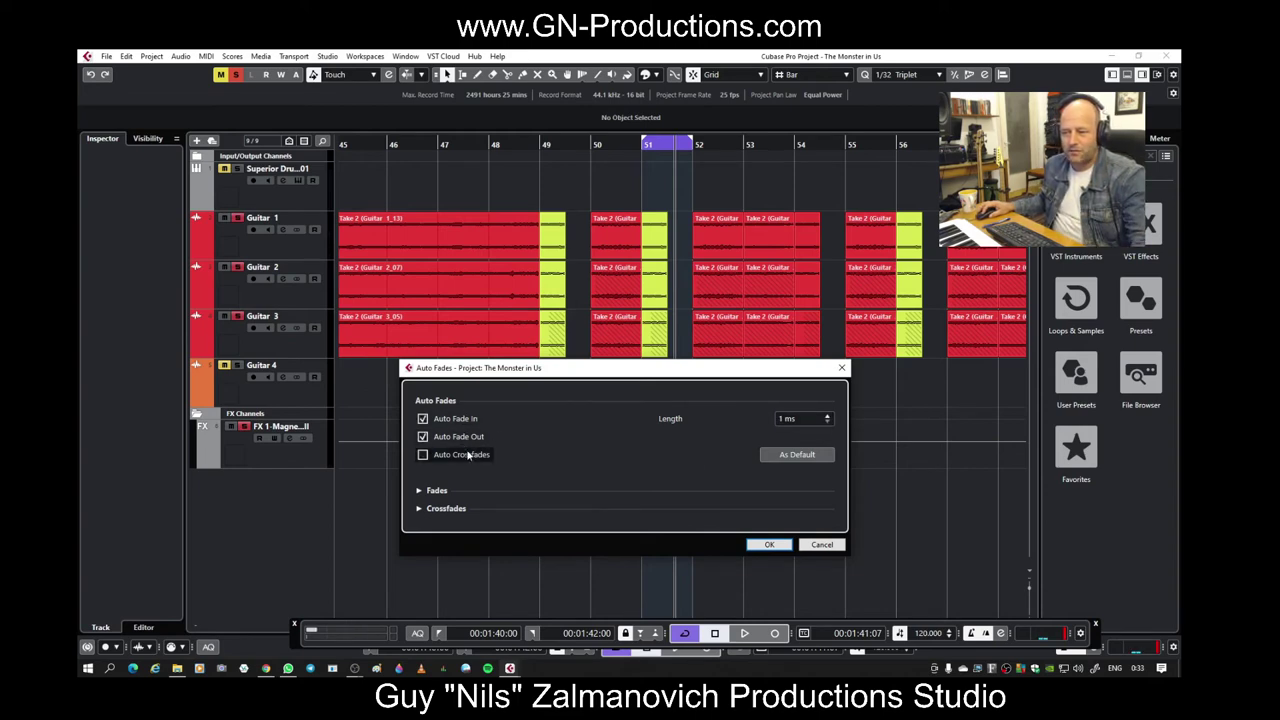
left_click(468, 455)
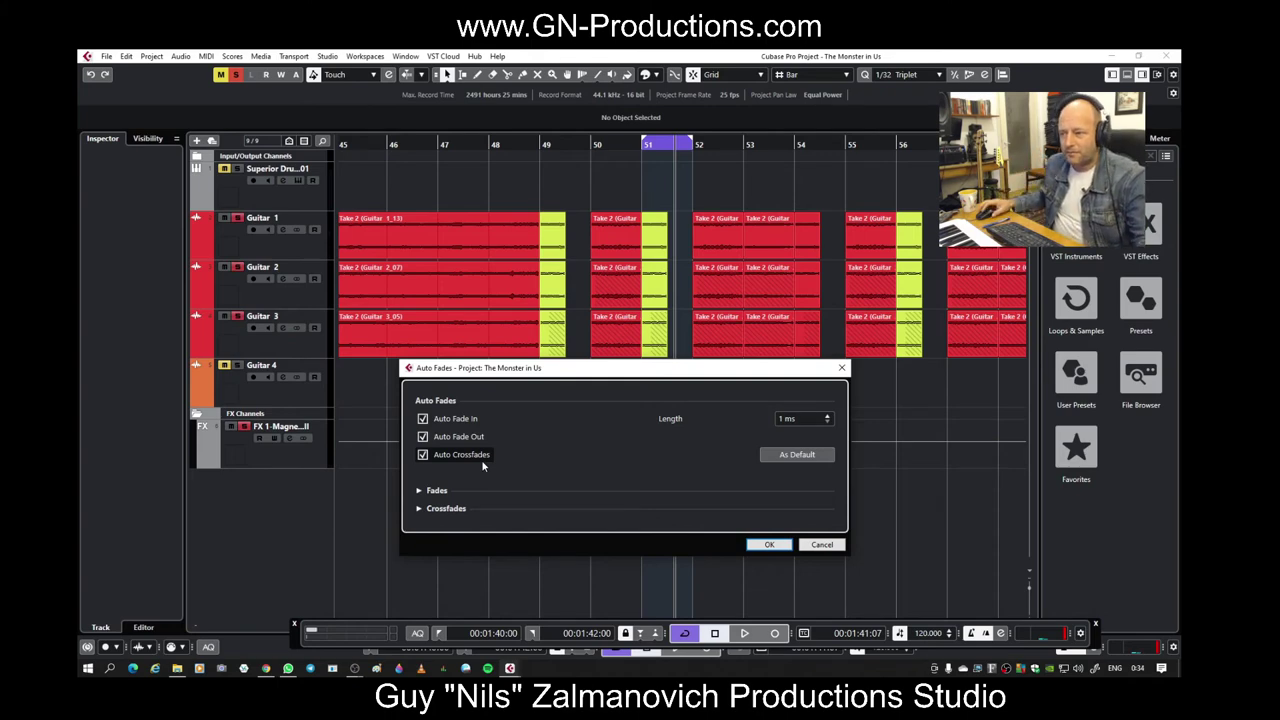
left_click(770, 545)
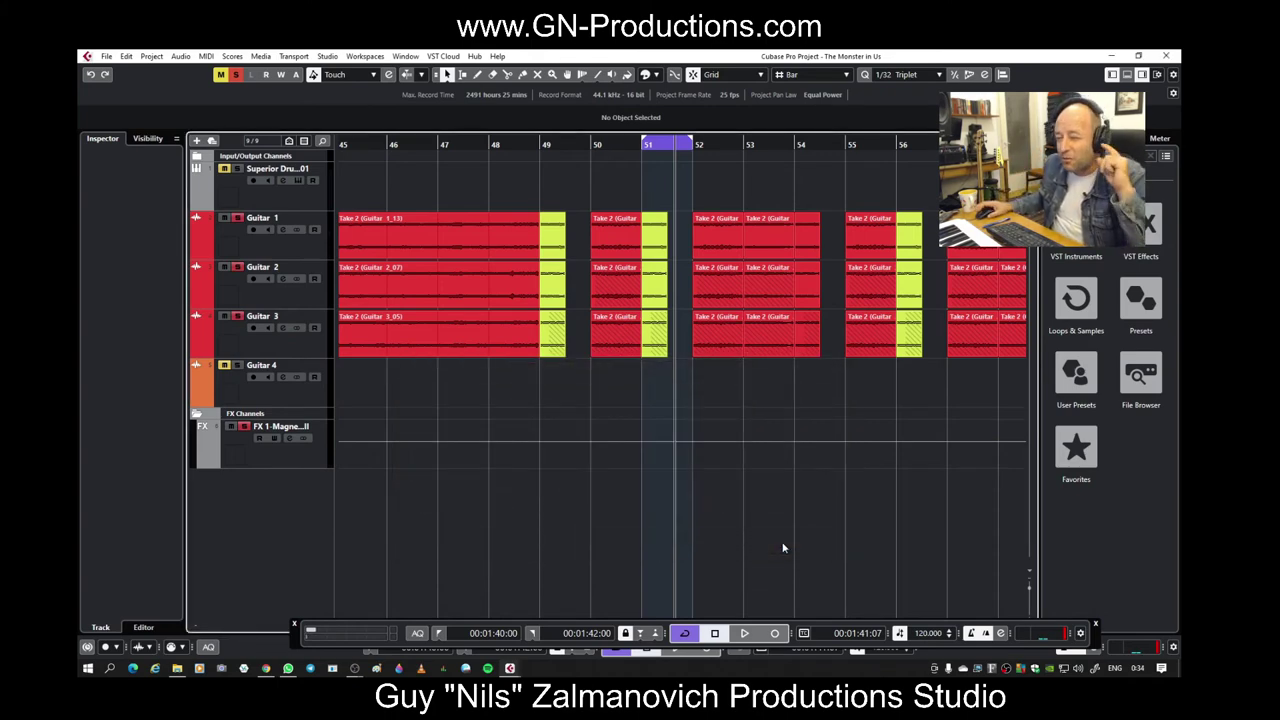
Play back the guitar section from the cycle start, then stop
key("space")
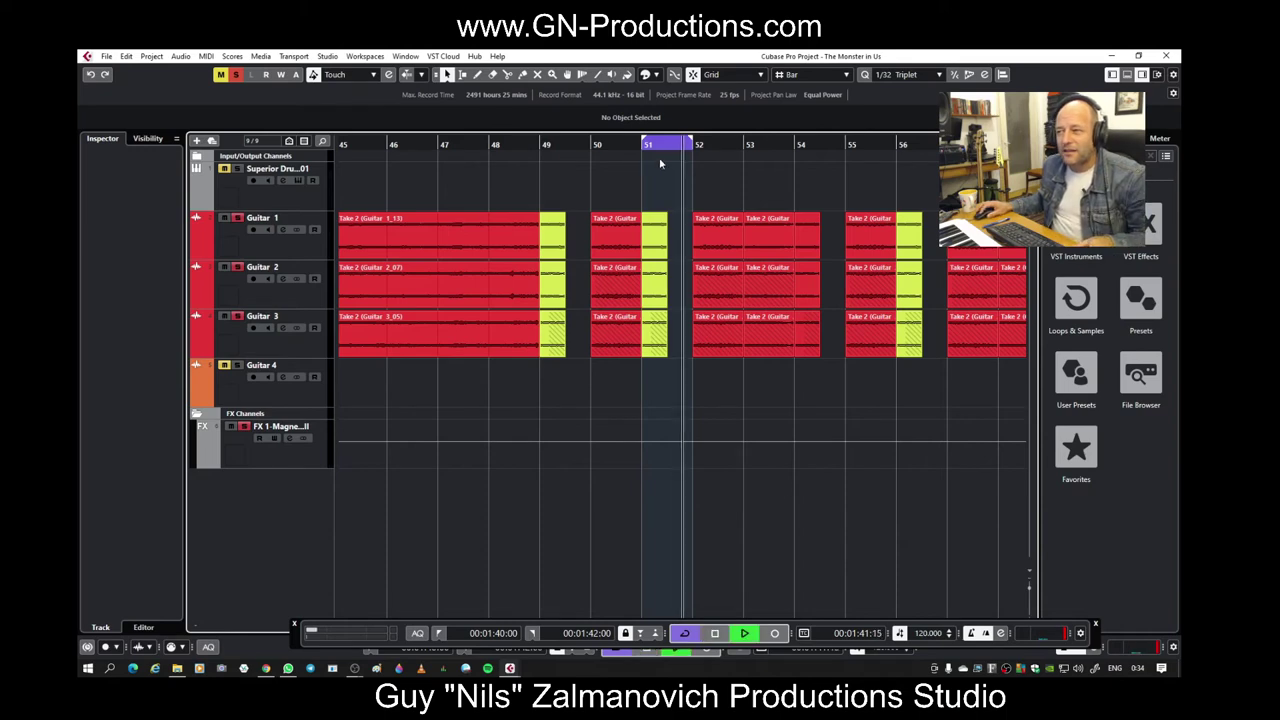
key("space")
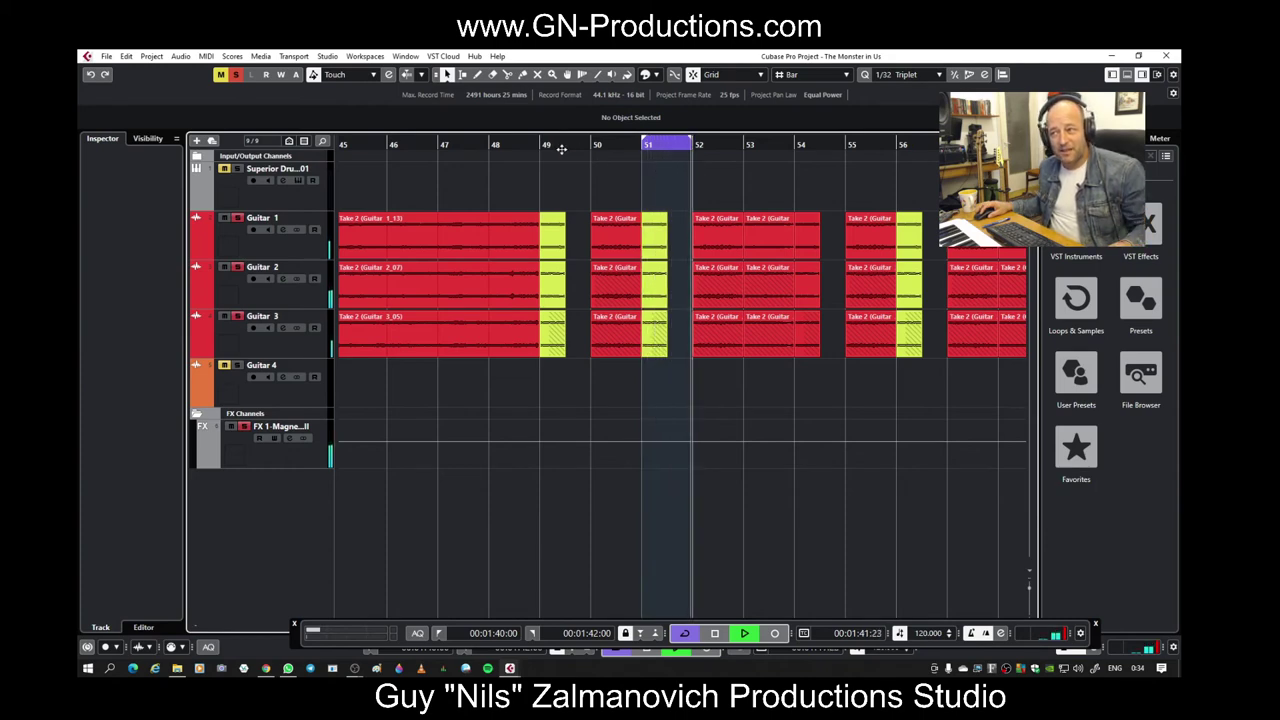
key("space")
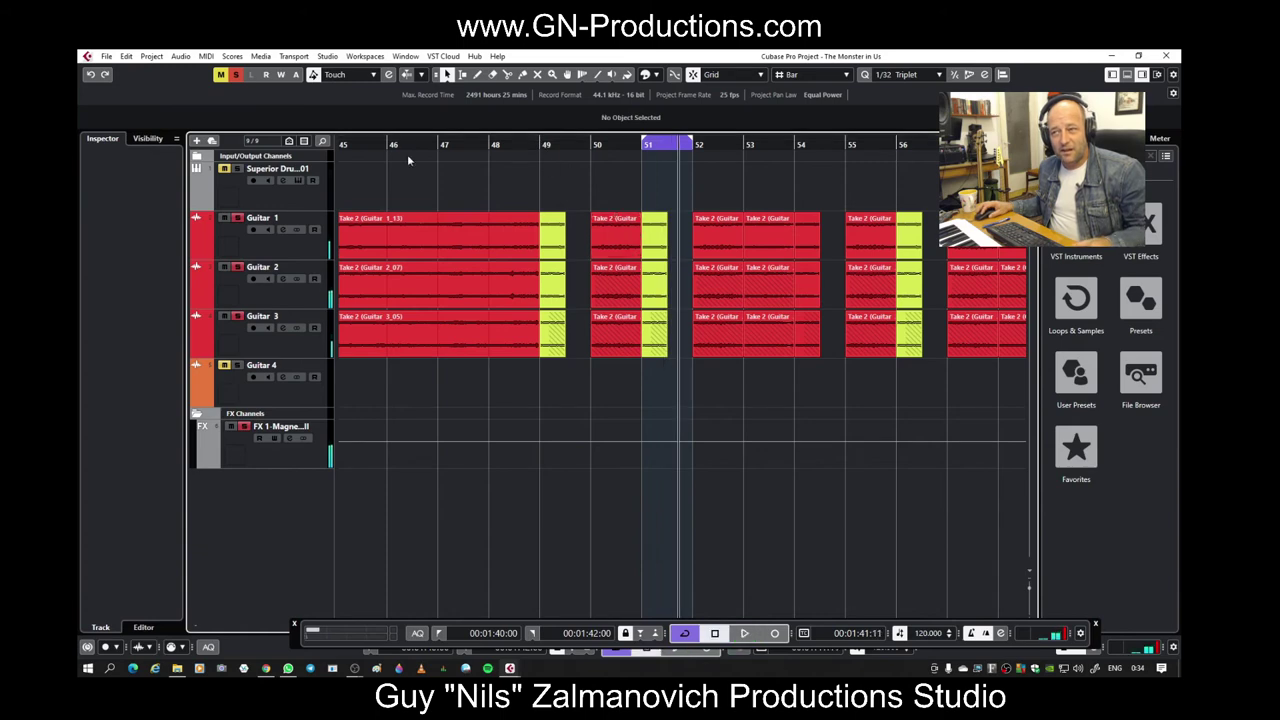
Switch the project auto fades off at a 10 ms length, then play and stop to compare
left_click(179, 56)
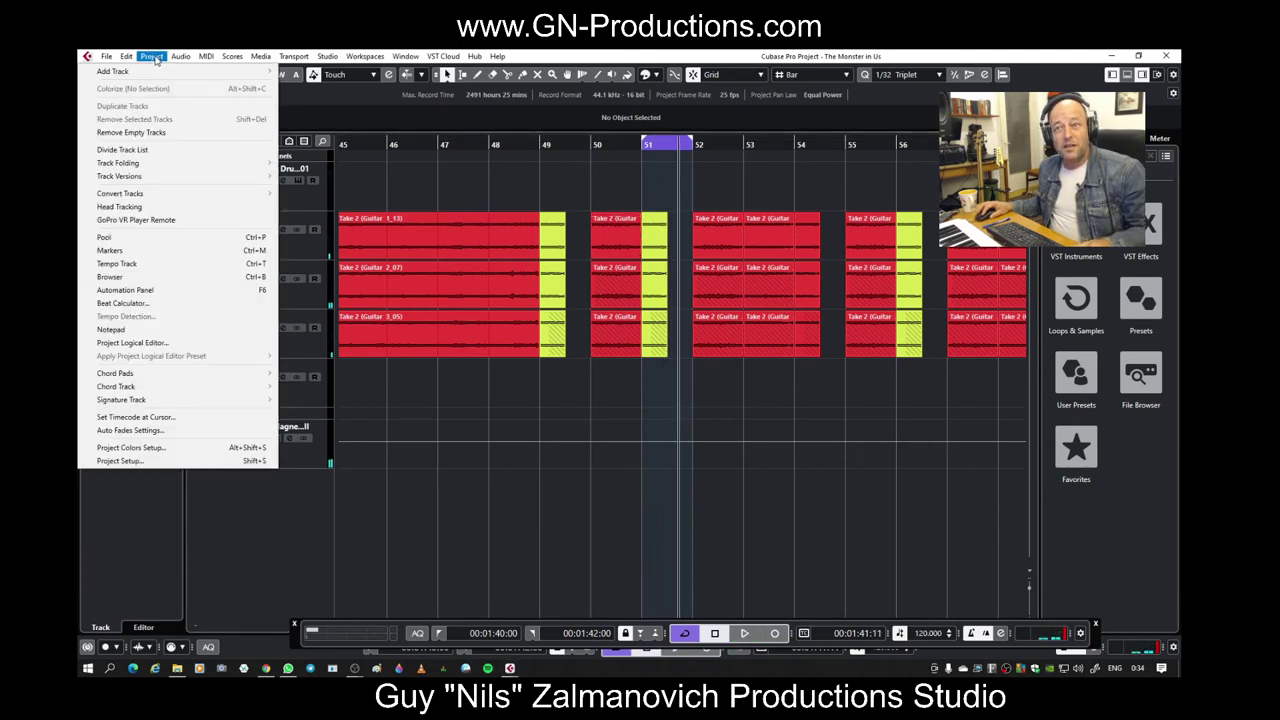
left_click(185, 434)
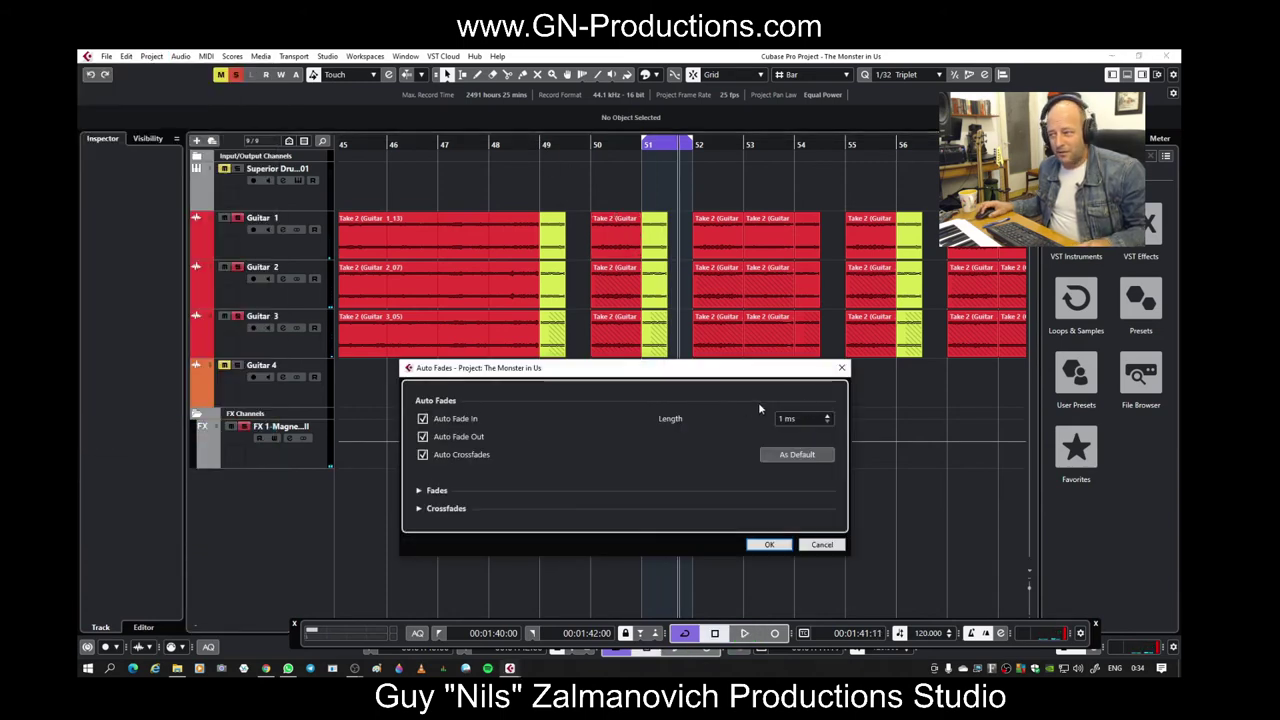
left_click(818, 420)
type("10")
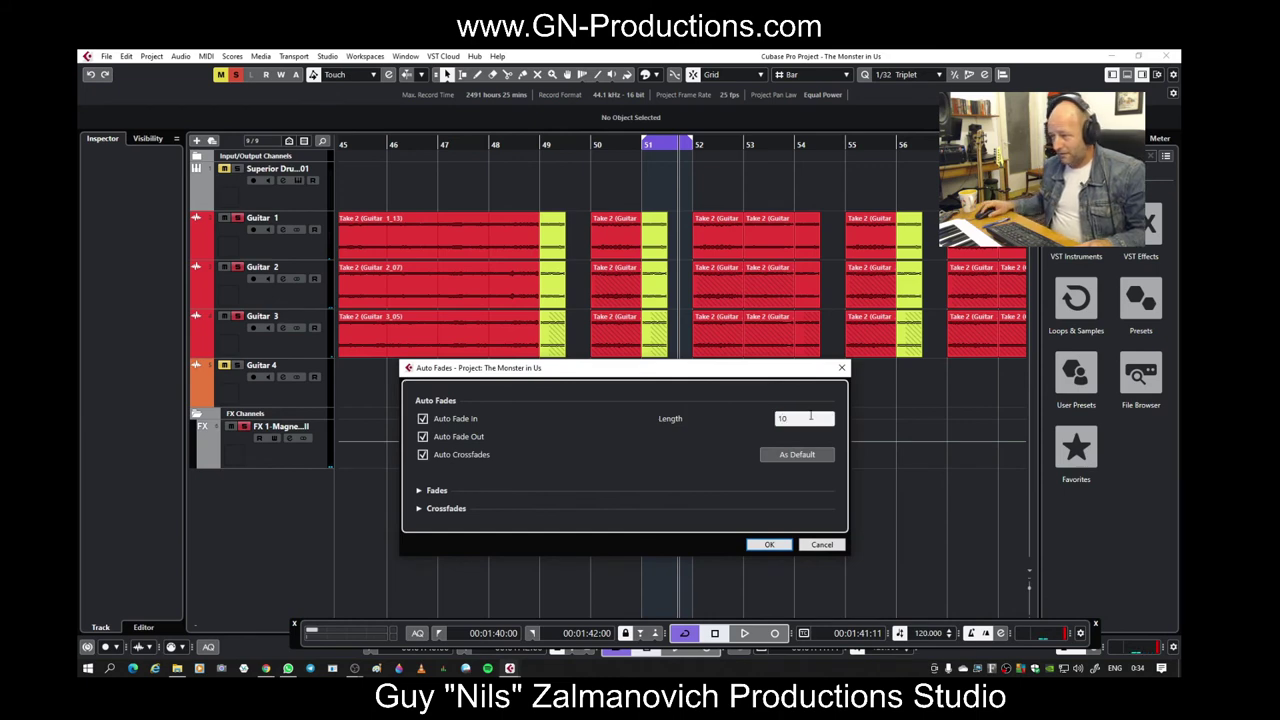
key("Return")
left_click(464, 419)
left_click(468, 437)
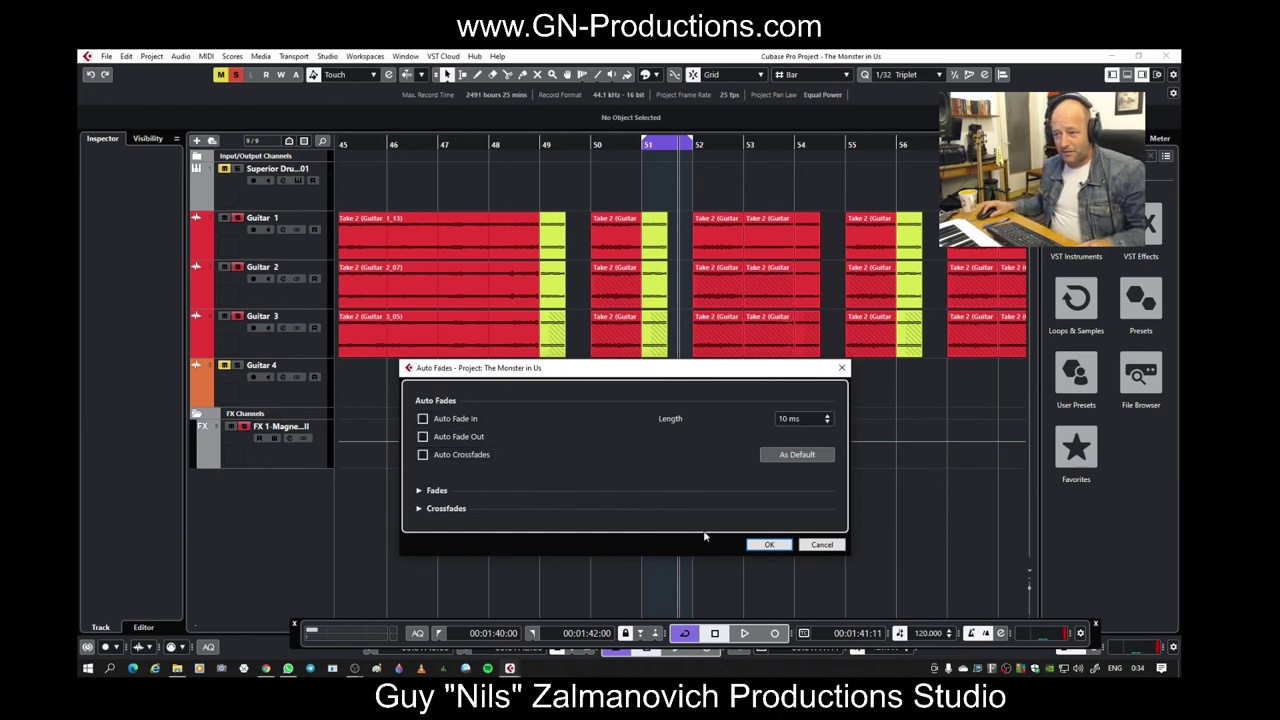
left_click(780, 544)
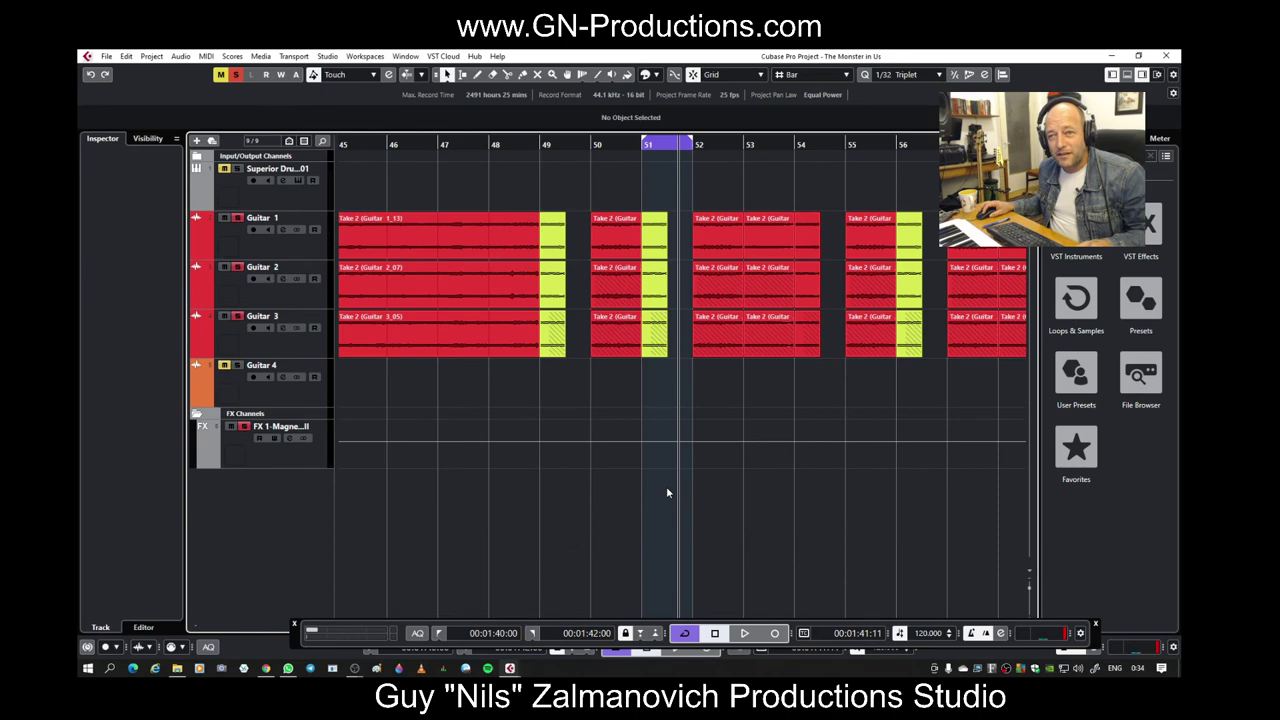
key("space")
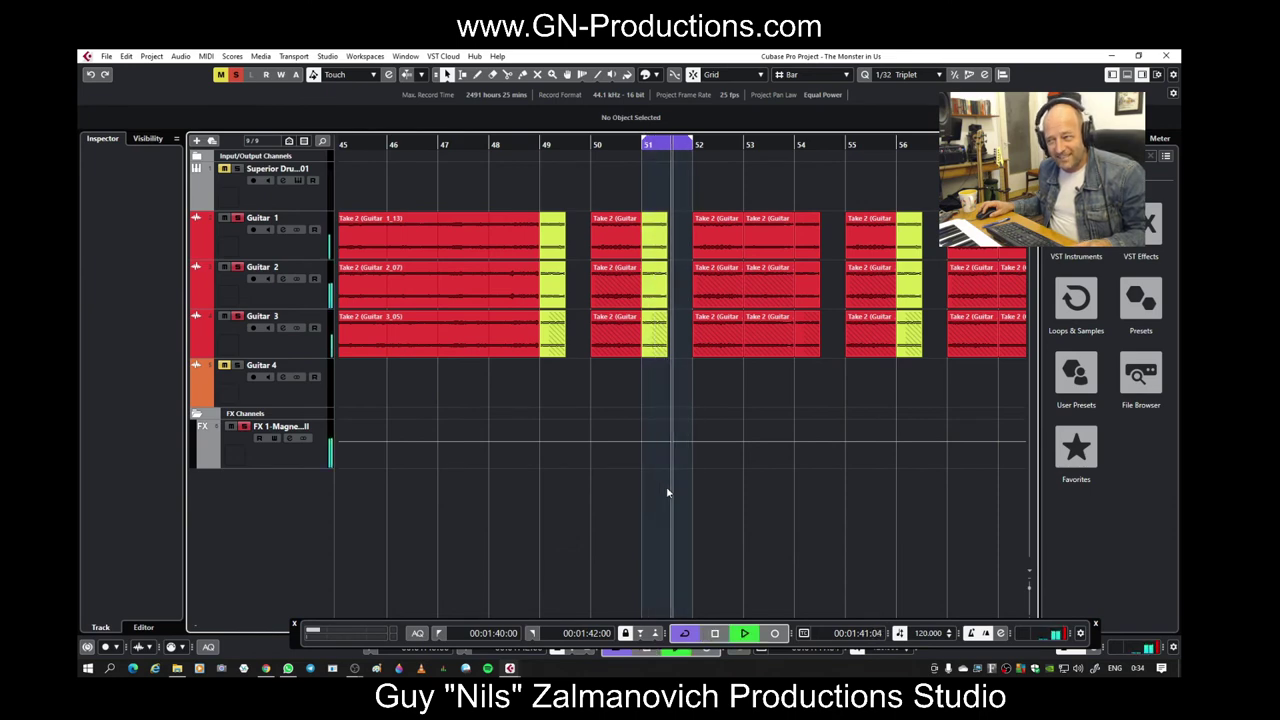
key("space")
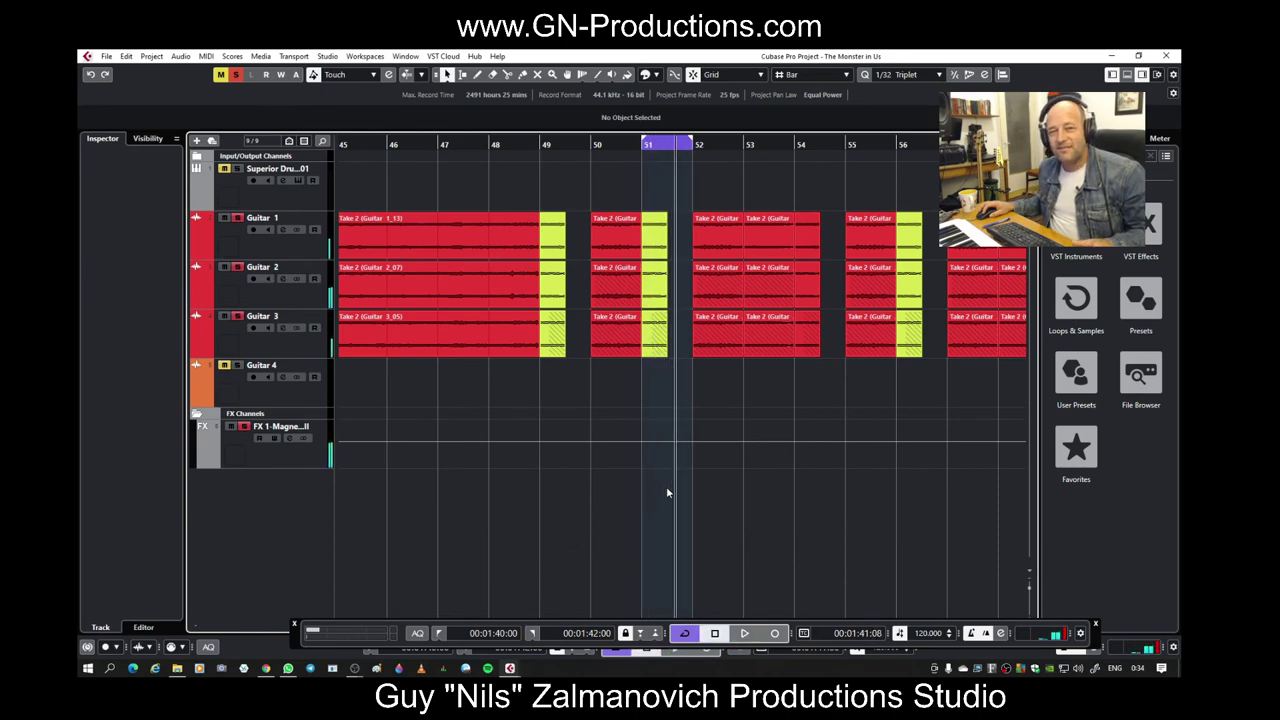
Tick Auto Fade In, Auto Fade Out and Auto Crossfades again in Auto Fades Settings and confirm
left_click(152, 57)
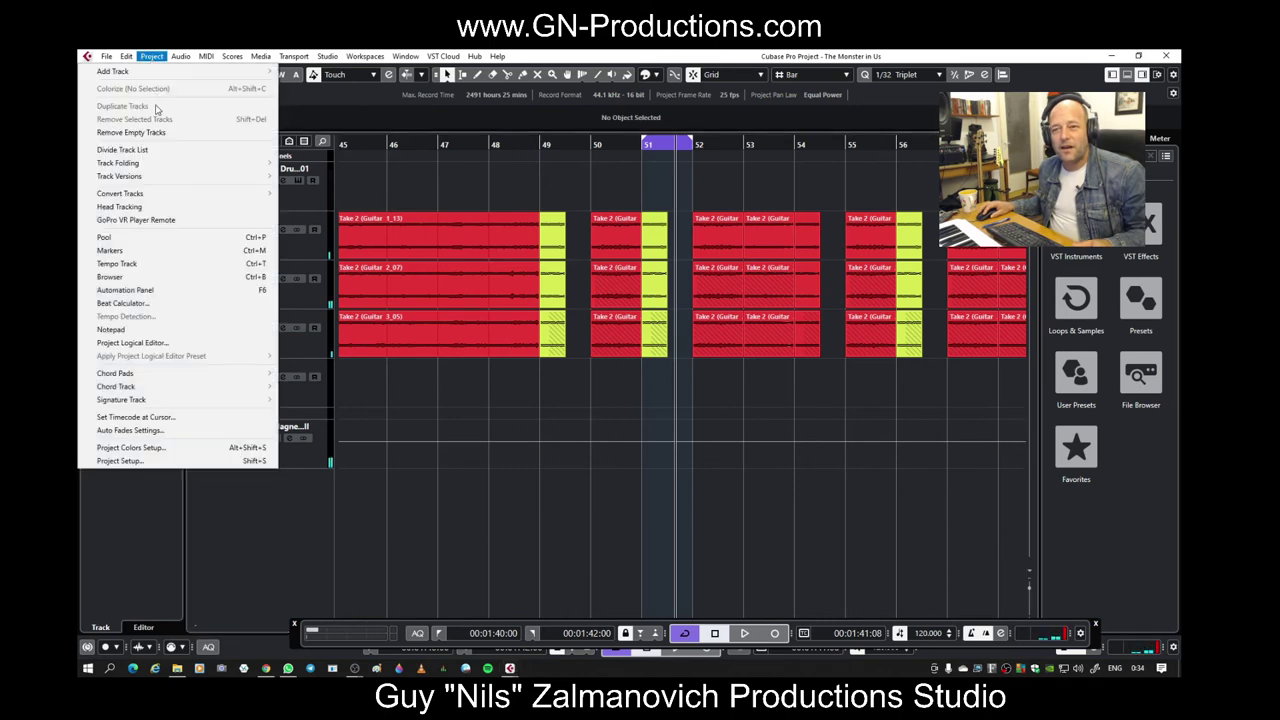
left_click(190, 432)
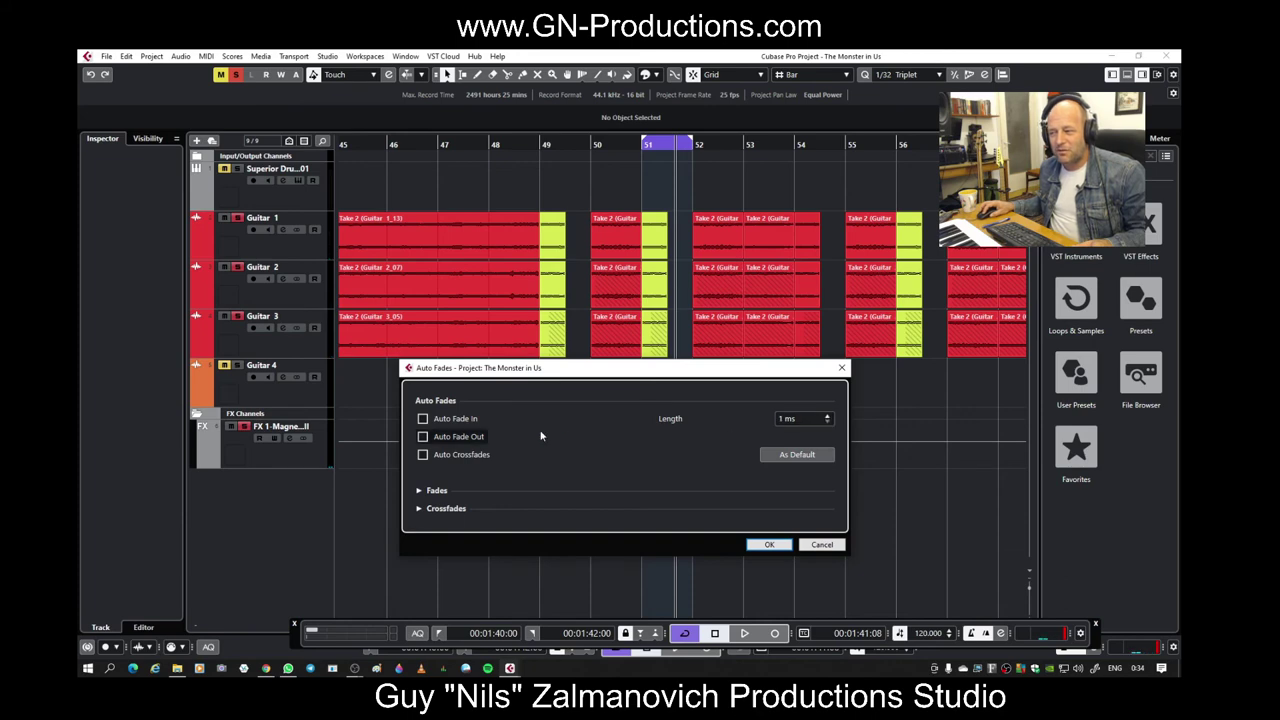
left_click(463, 439)
left_click(463, 456)
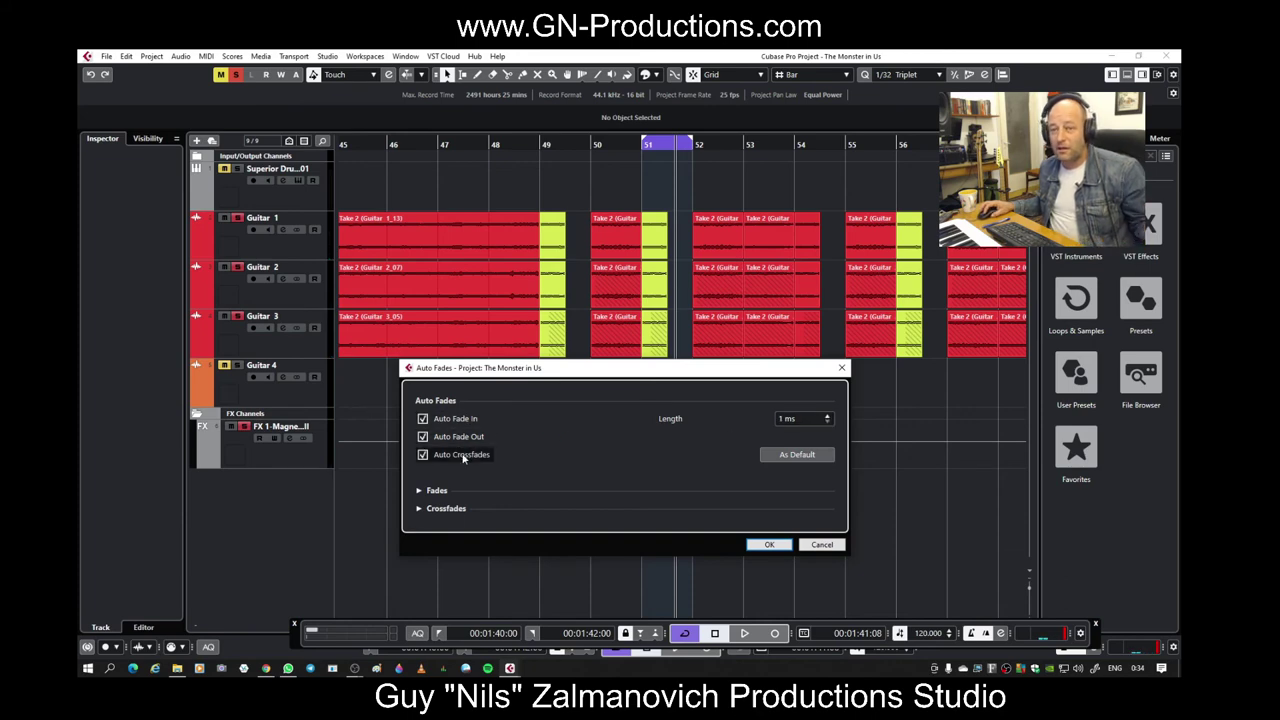
left_click(767, 544)
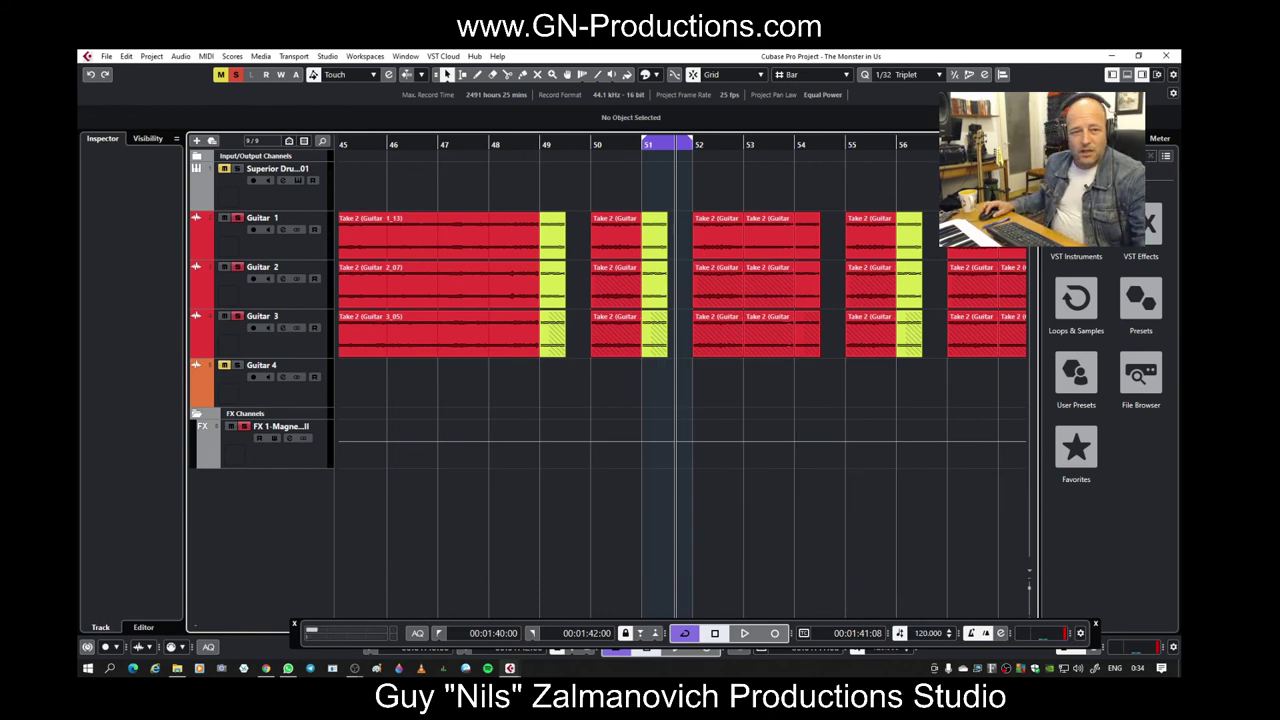
Hide the Transport Panel with F2 and open the Project menu
key("F2")
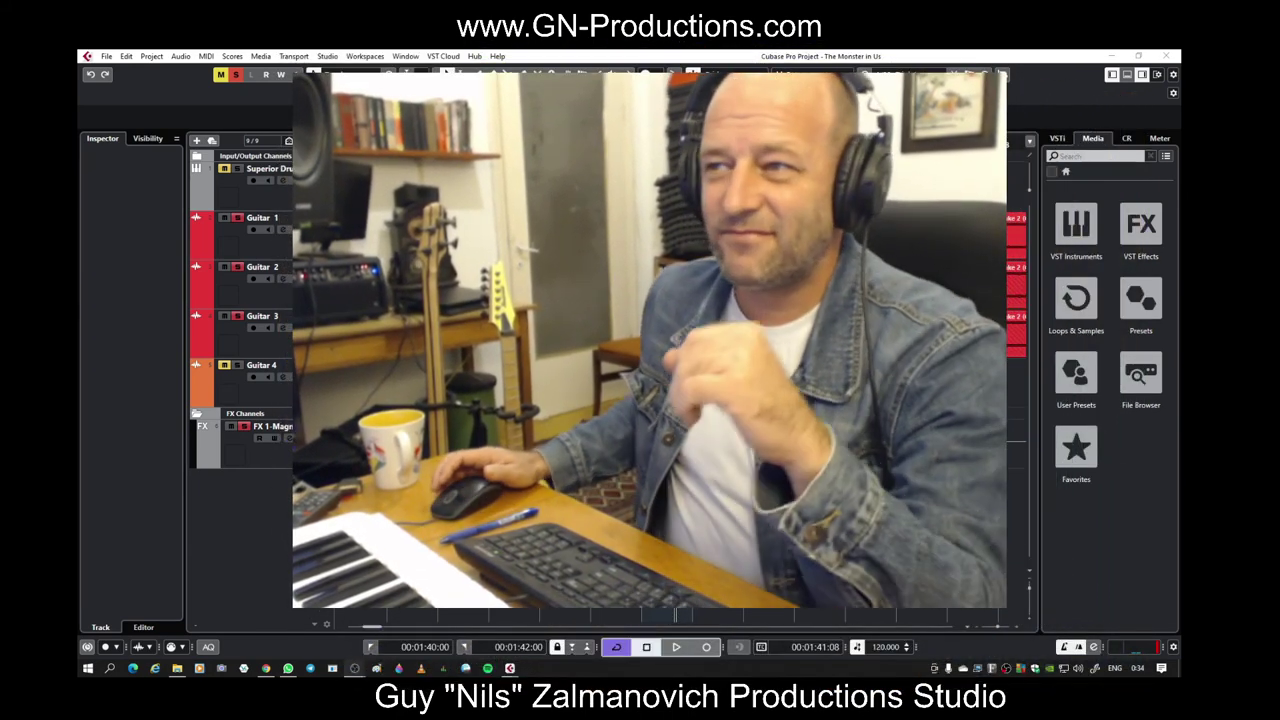
left_click(151, 56)
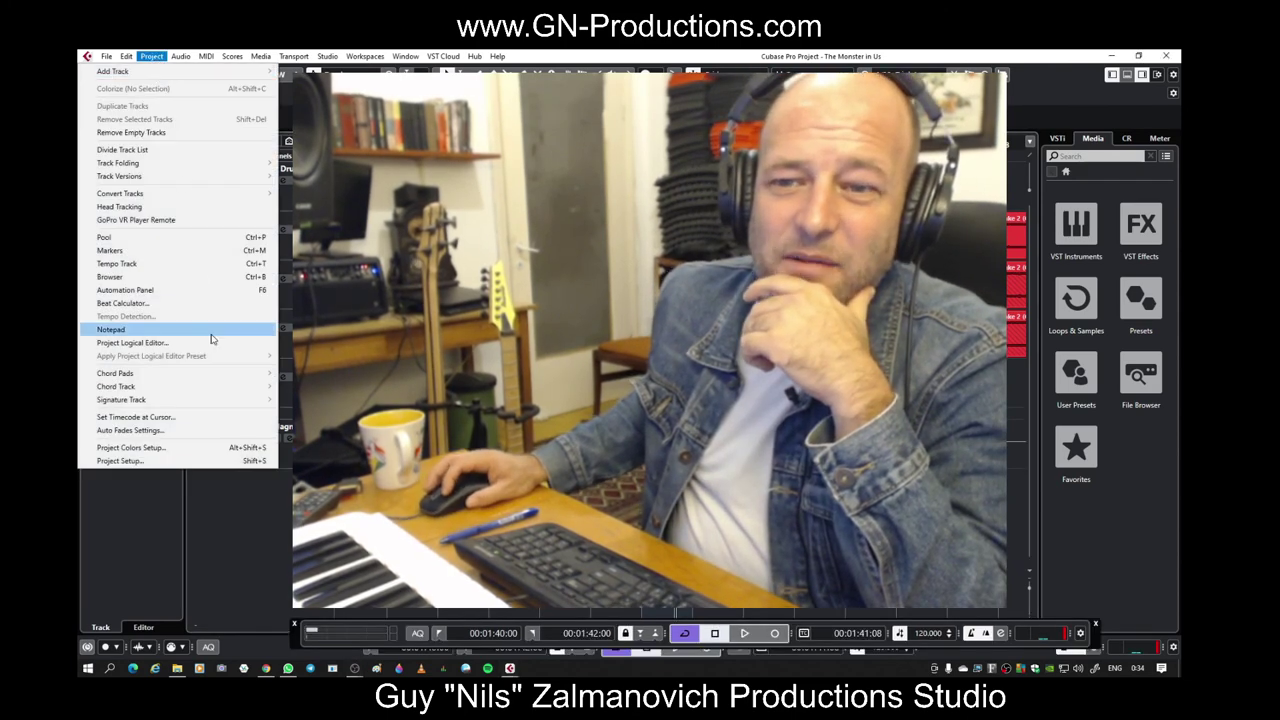